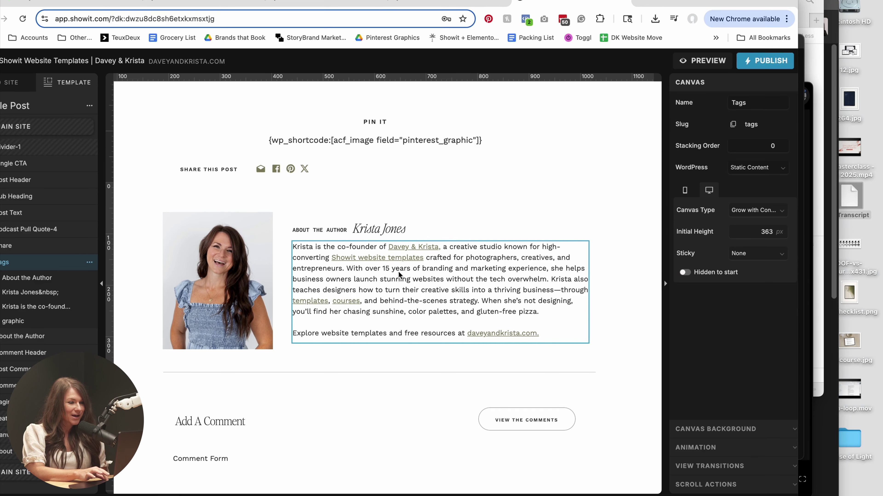
Step: Examine the author bio in the Single Post template and the custom template name of the existing author archive template
left_click(379, 229)
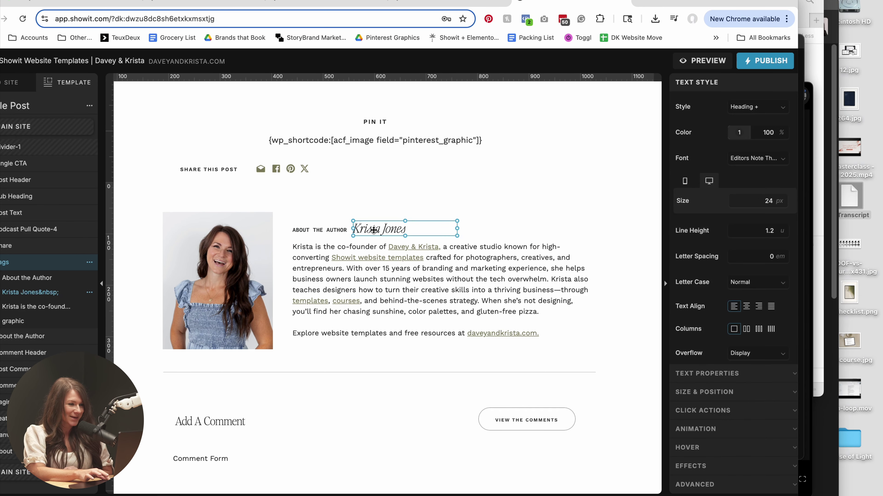
left_click(412, 302)
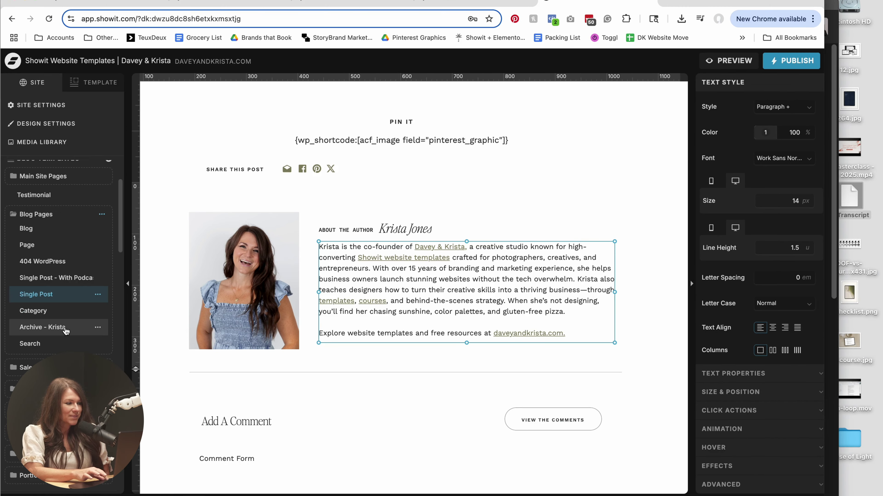
left_click(65, 329)
scroll(371, 262, "up", 20)
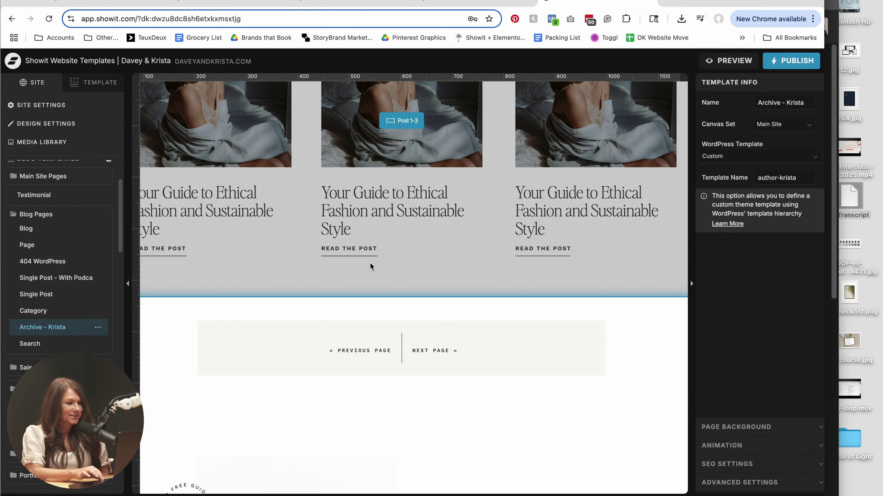
scroll(436, 344, "down", 15)
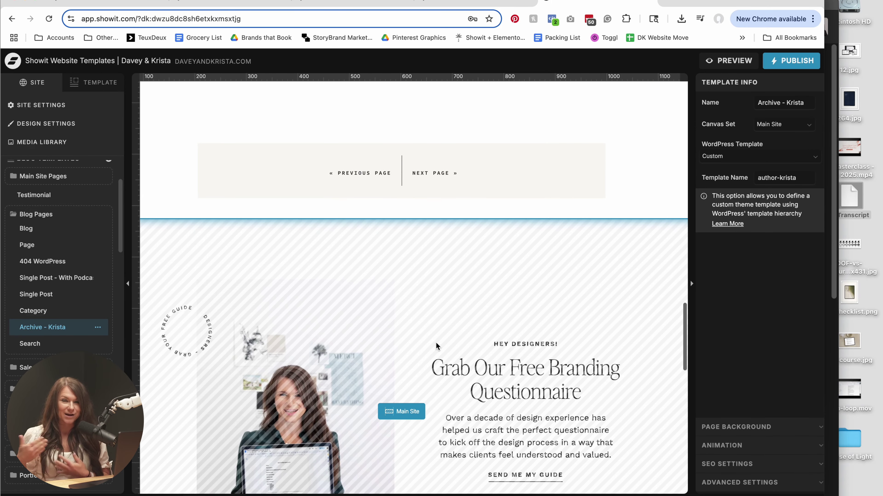
scroll(515, 162, "down", 1)
scroll(515, 162, "up", 10)
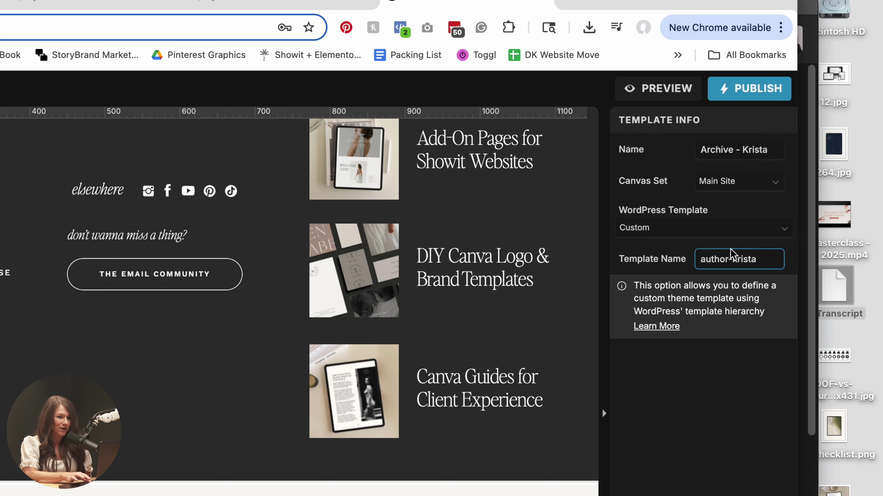
left_click(698, 260)
left_click_drag(698, 260, 764, 261)
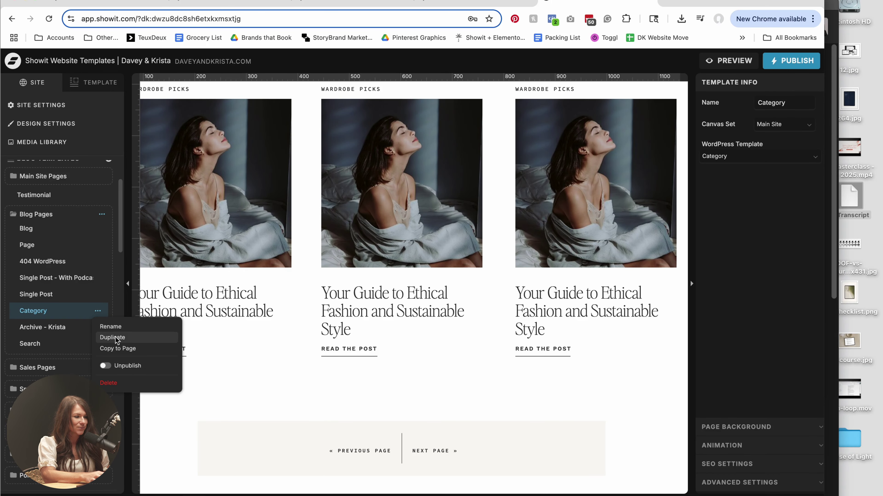
Step: Duplicate the Category blog template and rename the copy "Archive -" followed by the second author's first name
left_click(115, 337)
left_click_drag(43, 366, 54, 342)
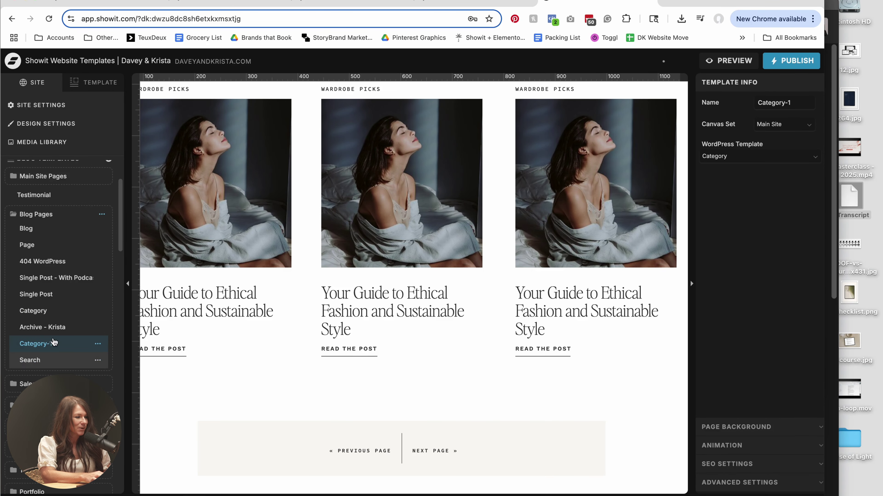
left_click(98, 343)
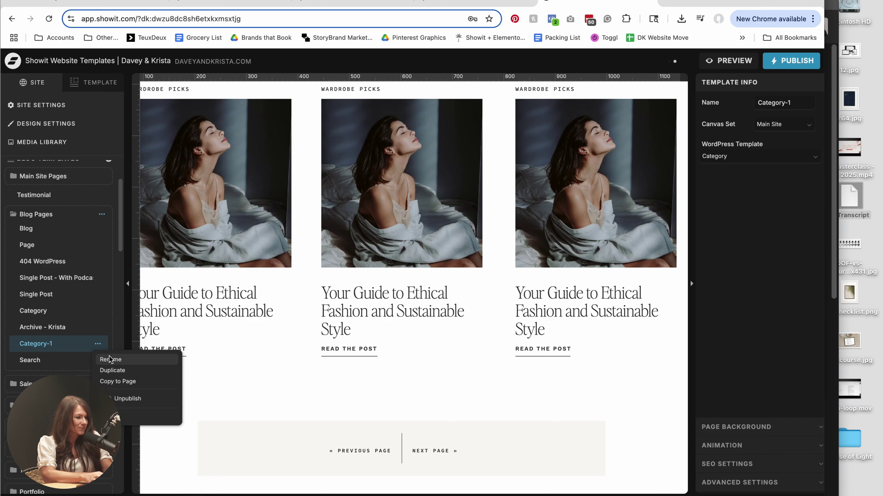
left_click(116, 360)
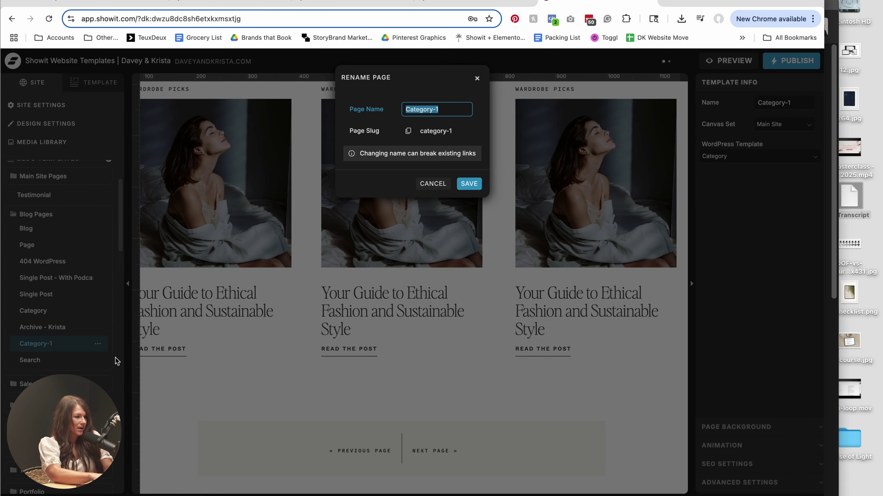
type("Archive -")
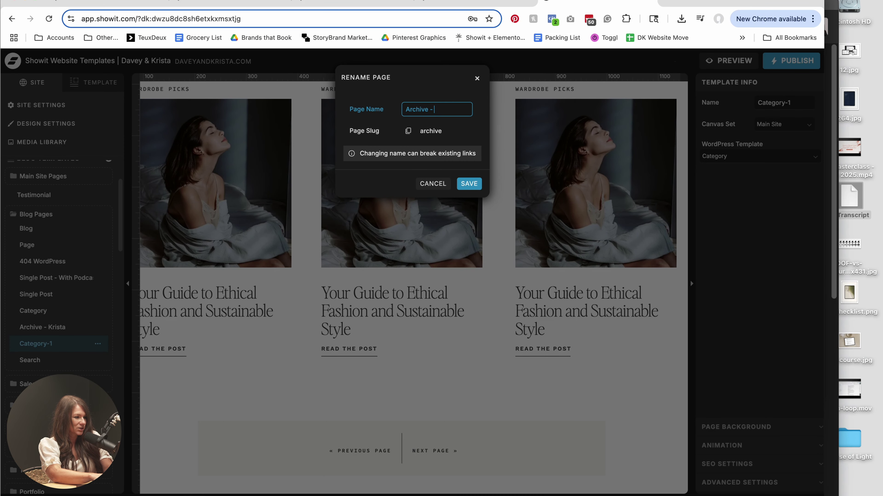
type(" Davey")
key("Return")
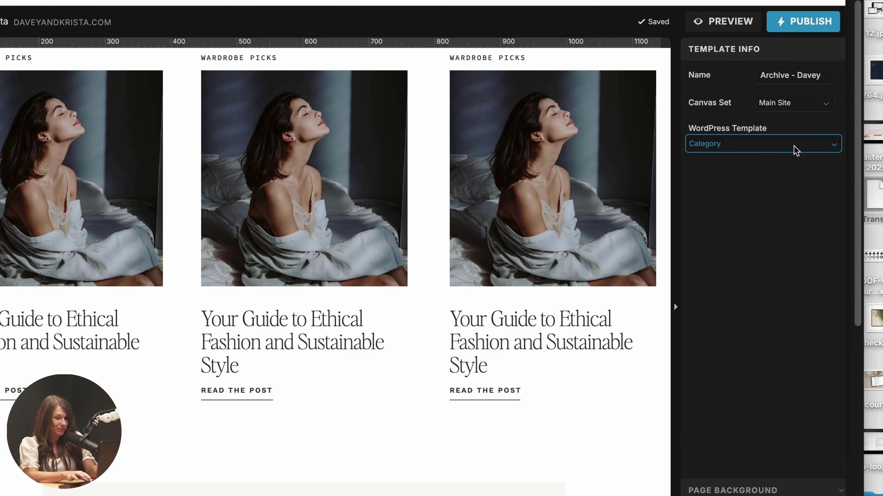
Step: Set the WordPress template type of the second author's archive to Custom
left_click(795, 149)
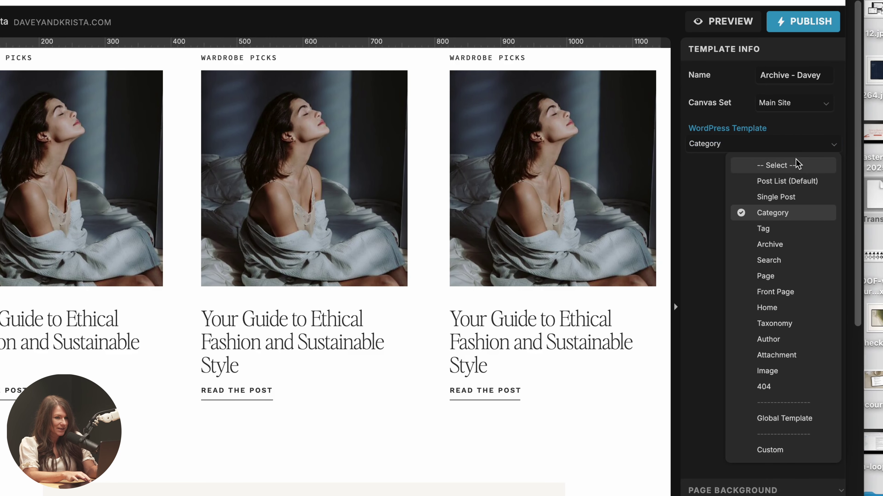
left_click(784, 452)
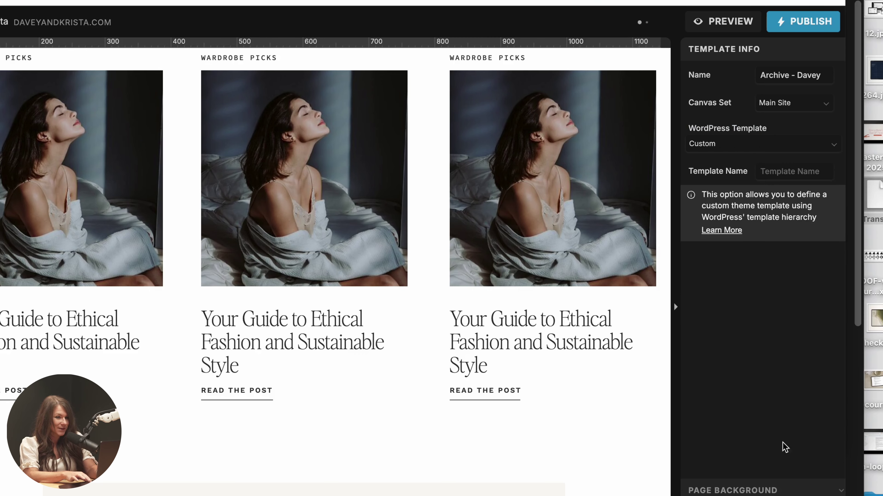
left_click(796, 170)
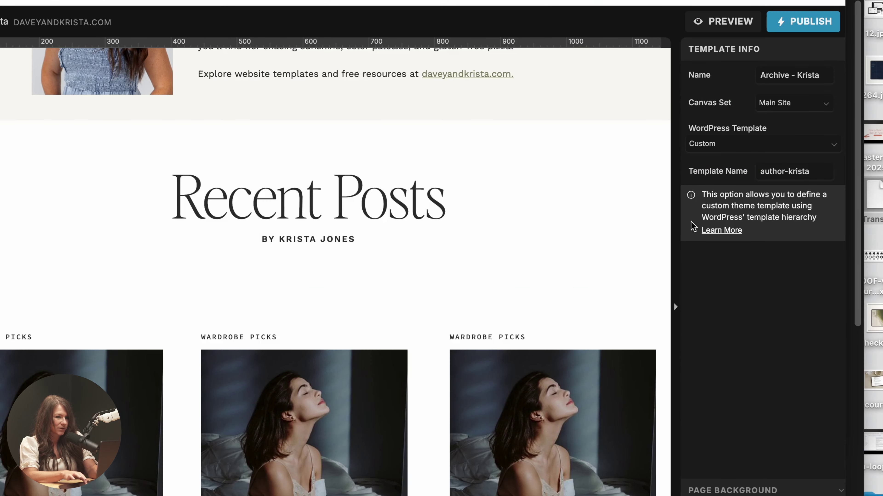
Step: Copy the existing author archive's template name into the new archive, replacing the part after "author-" with the second author's first name in lowercase
left_click(795, 171)
key("cmd+a")
key("cmd+c")
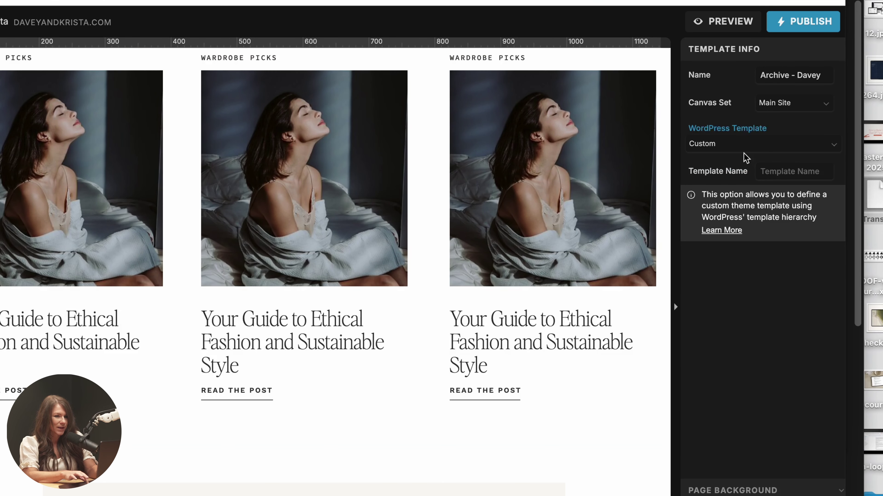
left_click(794, 171)
key("cmd+v")
key("BackSpace")
key("BackSpace")
key("BackSpace")
key("BackSpace")
key("BackSpace")
key("BackSpace")
type("da")
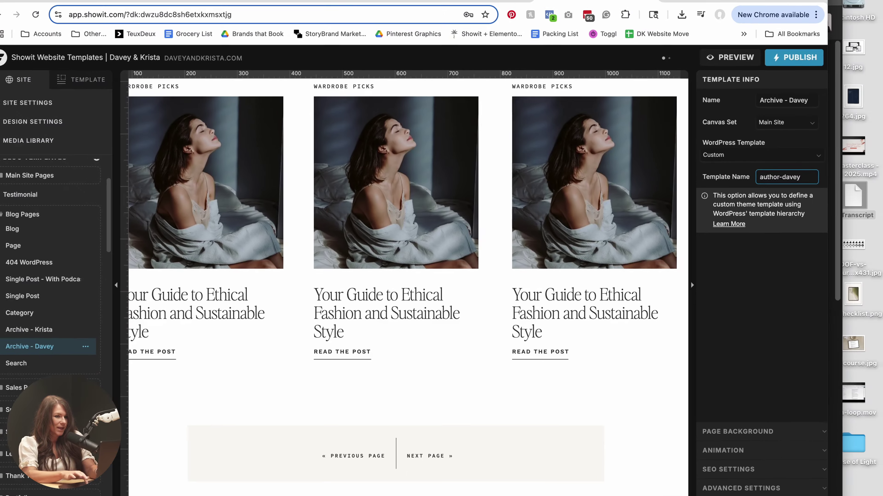
Step: Copy the Tags canvas containing the author photo and bio from the first author's archive template
scroll(403, 337, "up", 10)
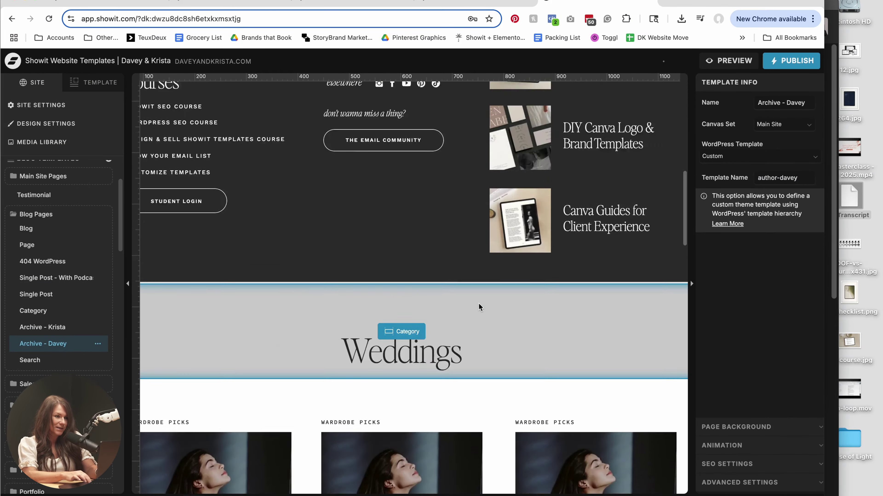
scroll(478, 307, "up", 5)
scroll(479, 306, "down", 15)
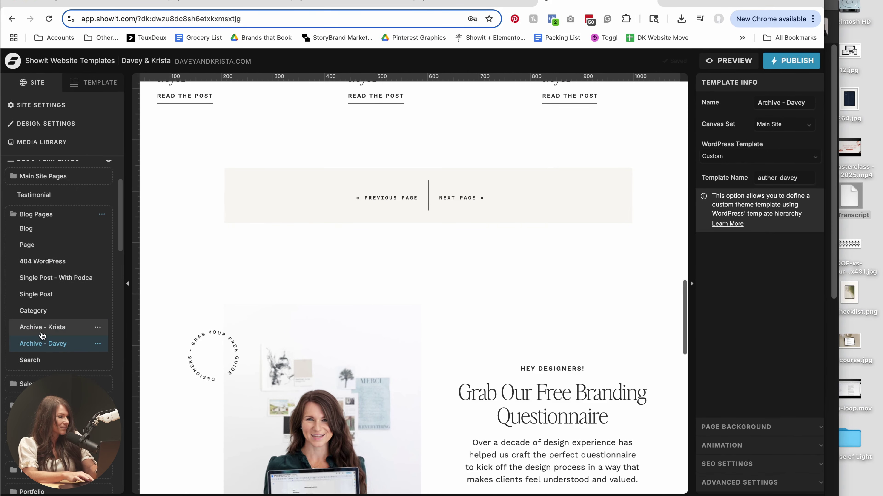
scroll(484, 238, "up", 15)
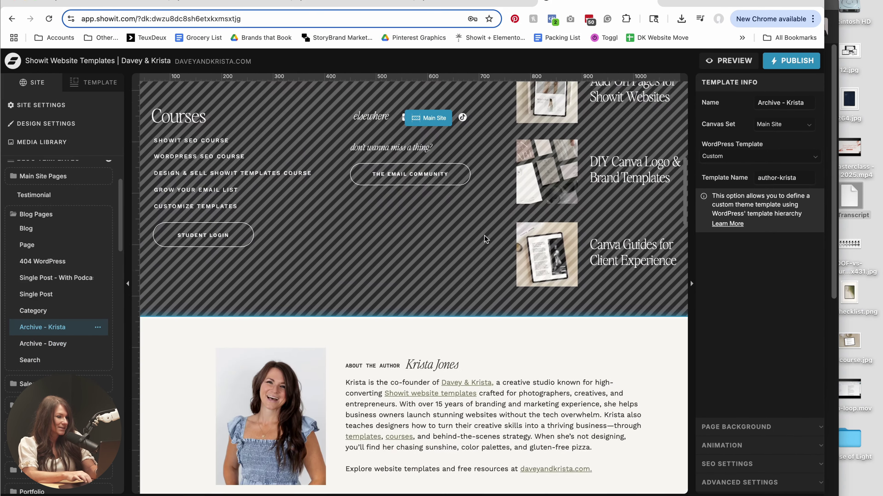
scroll(485, 238, "down", 4)
left_click(485, 238)
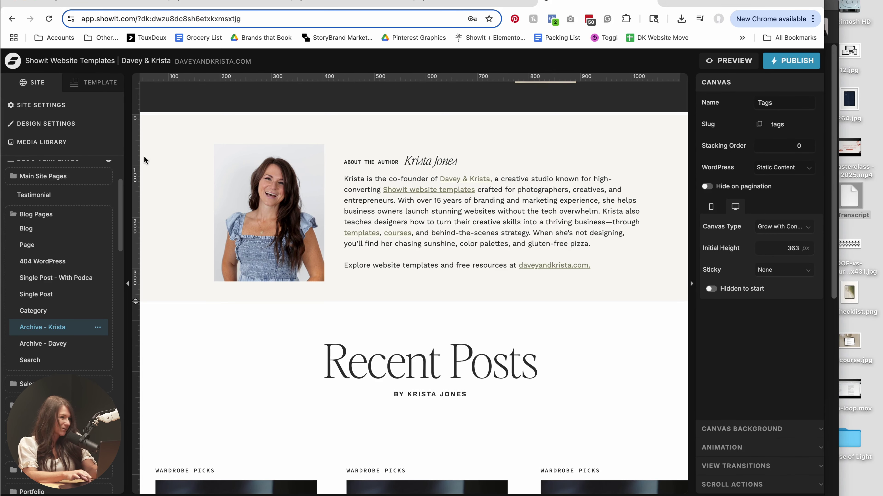
left_click(288, 191)
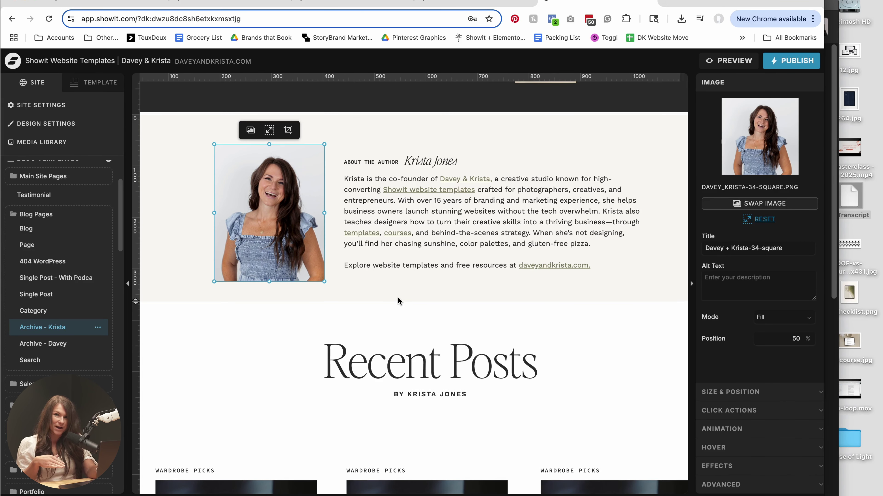
left_click(93, 82)
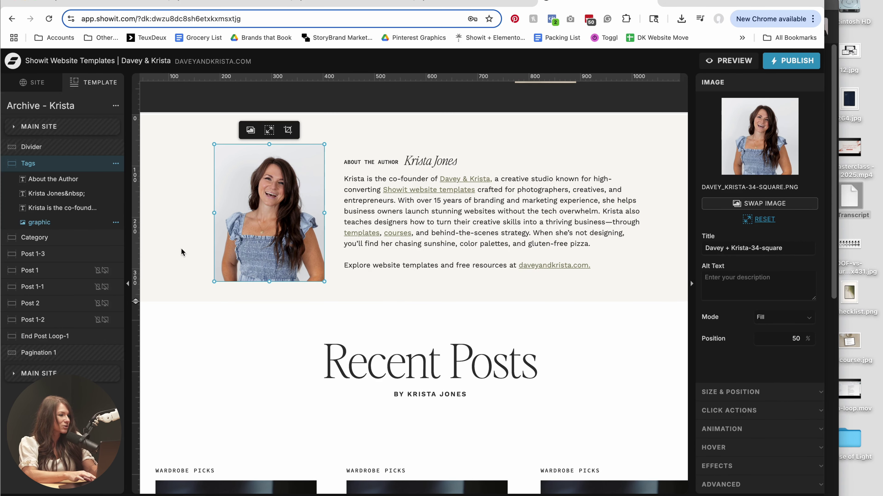
left_click(115, 163)
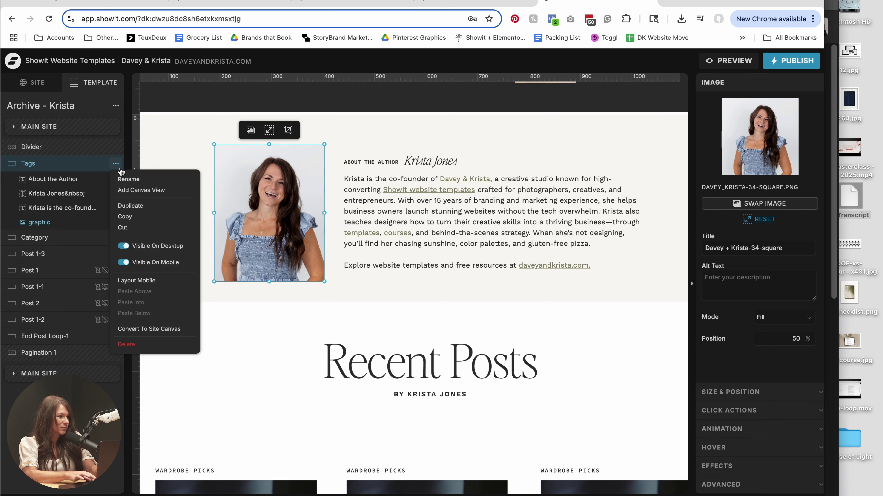
left_click(144, 216)
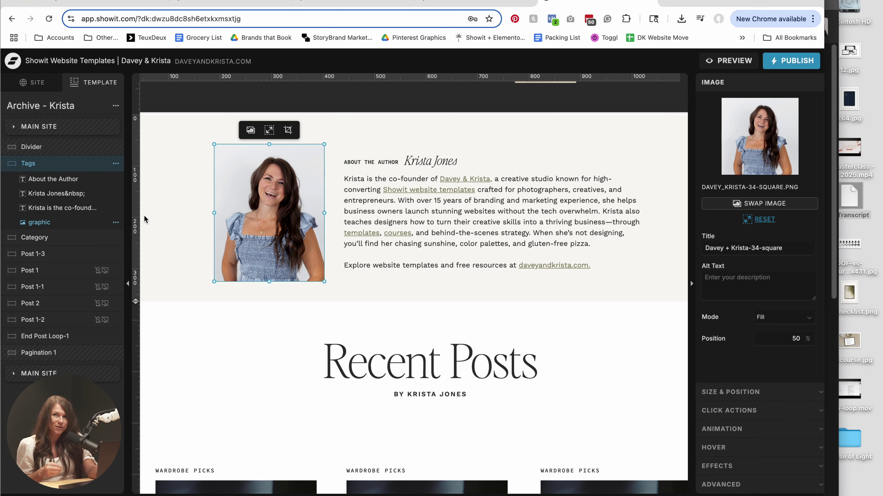
Step: Paste the copied Tags canvas above the Category canvas in the second author's archive template
left_click(33, 82)
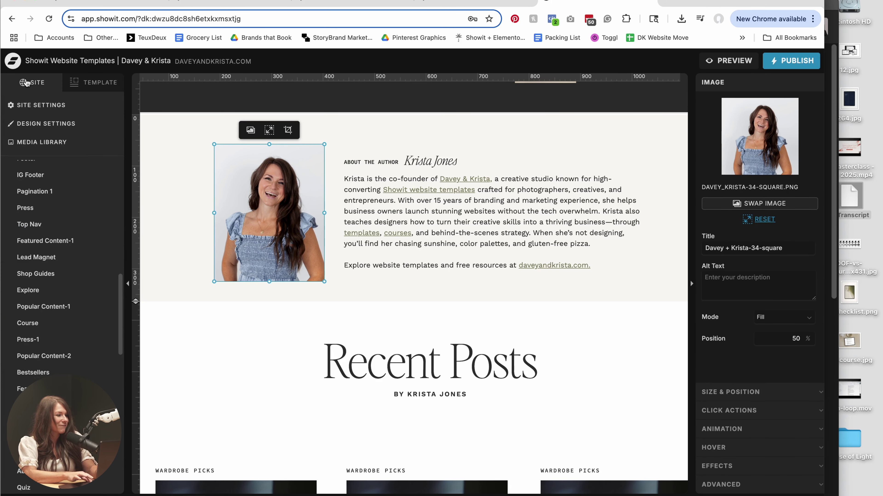
scroll(102, 287, "up", 15)
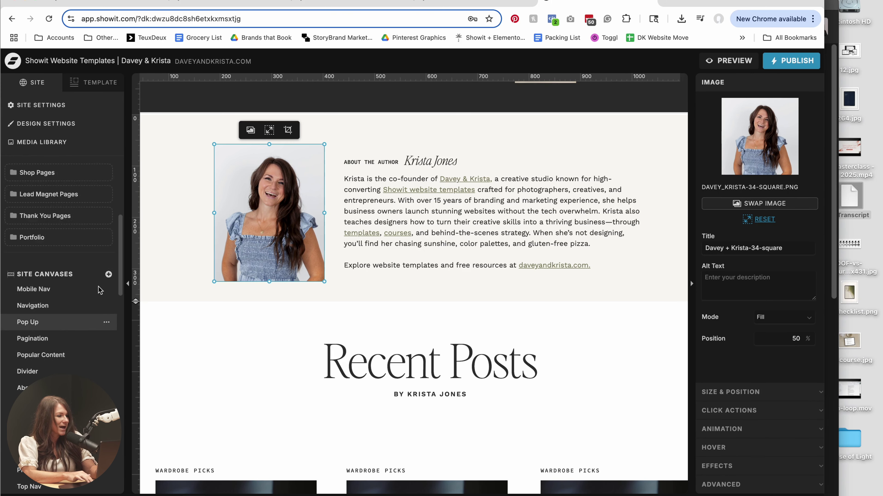
scroll(70, 336, "up", 1)
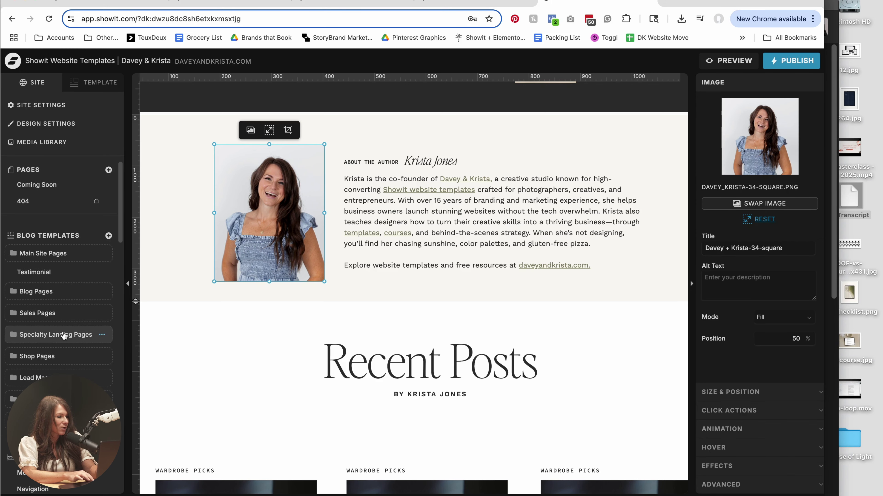
left_click(64, 296)
scroll(52, 313, "down", 2)
left_click(43, 353)
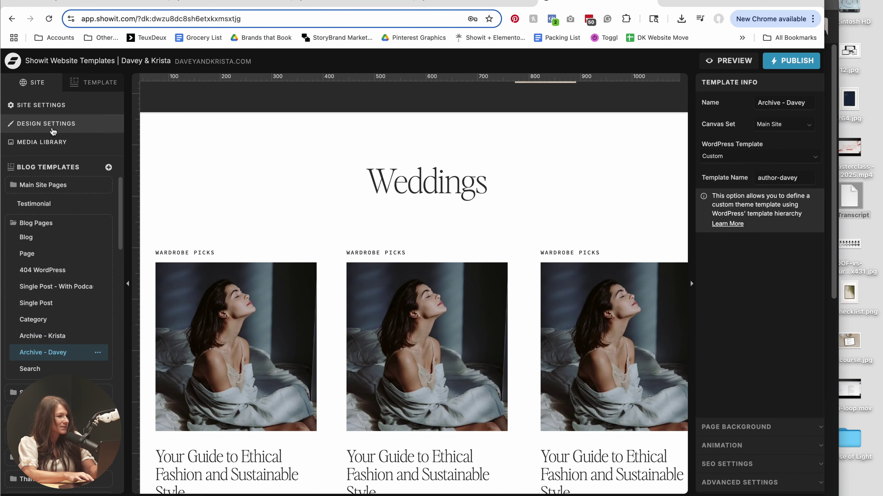
left_click(91, 91)
left_click(262, 184)
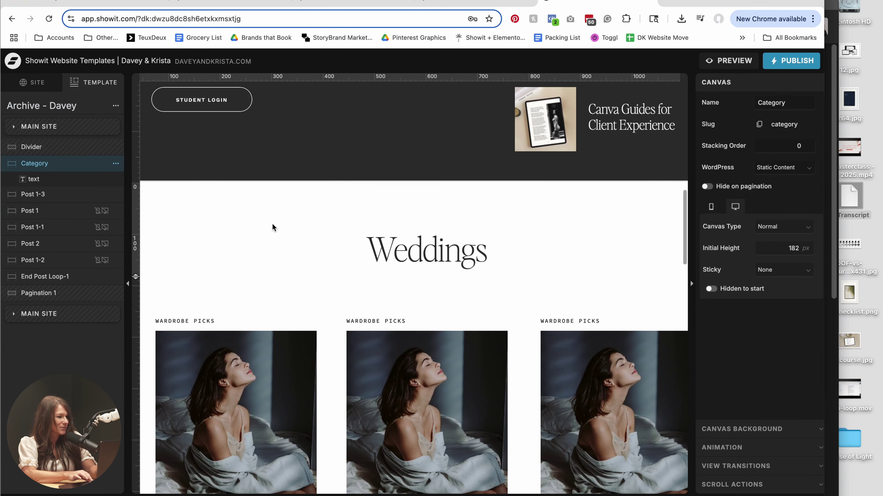
left_click(115, 163)
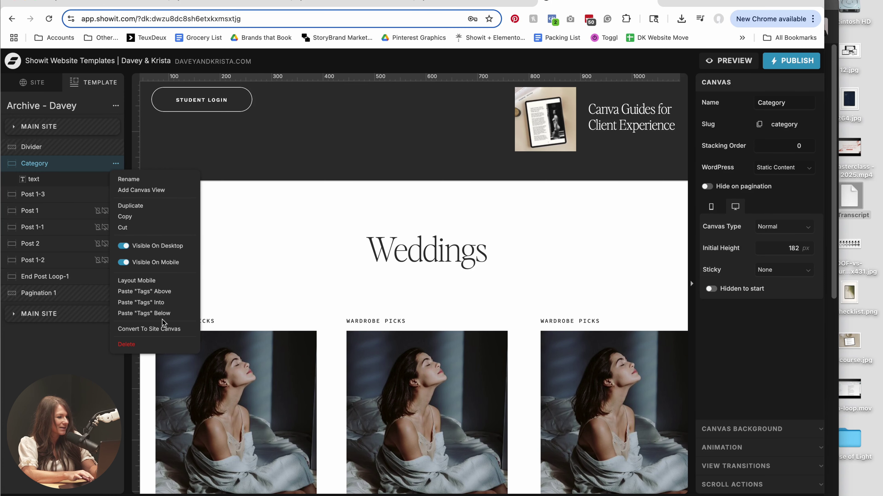
left_click(165, 292)
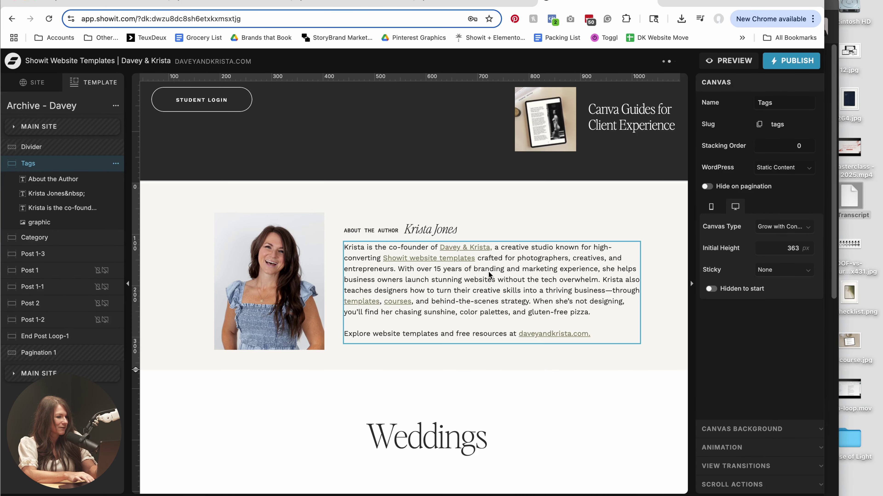
Step: Replace the author name beside "About the Author" in the pasted canvas with the second author's full name
scroll(451, 209, "down", 2)
left_click(450, 172)
double_click(451, 173)
key("ctrl+a")
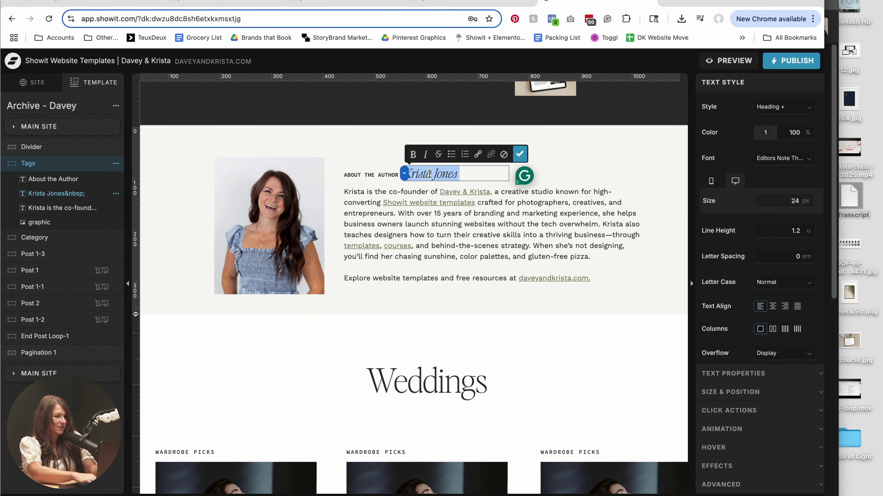
type("Dv")
type("vey ")
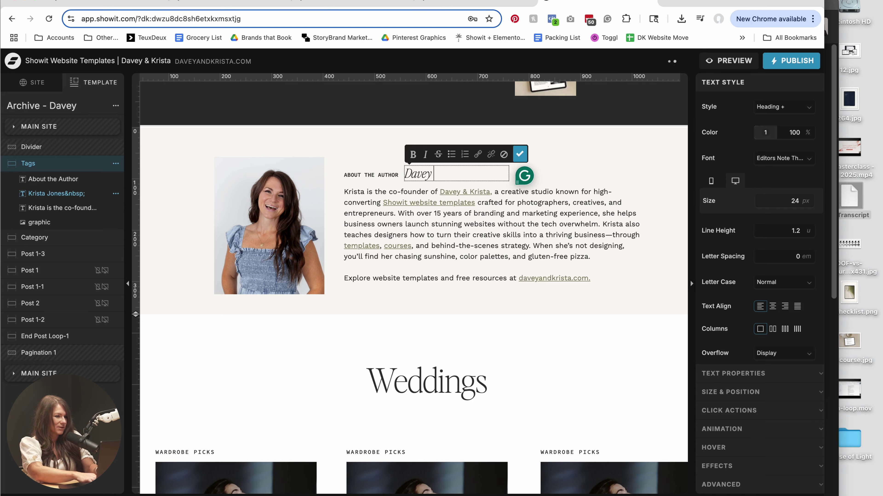
type("Dones")
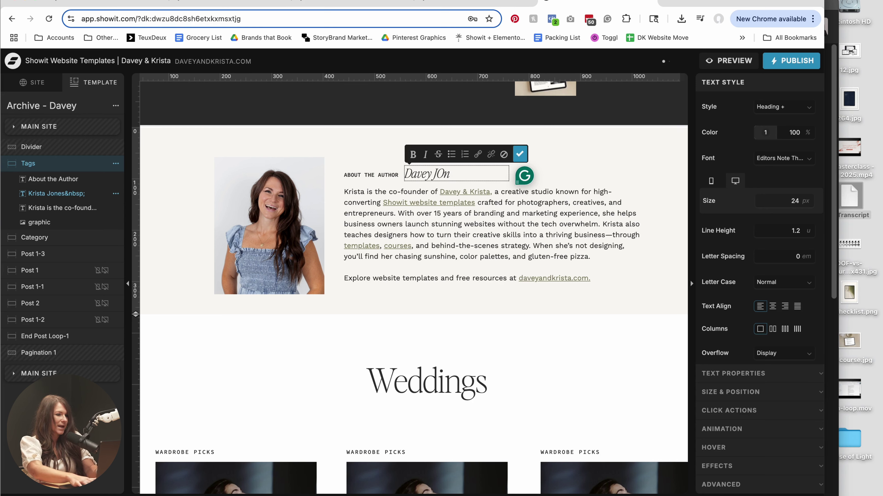
type("ones")
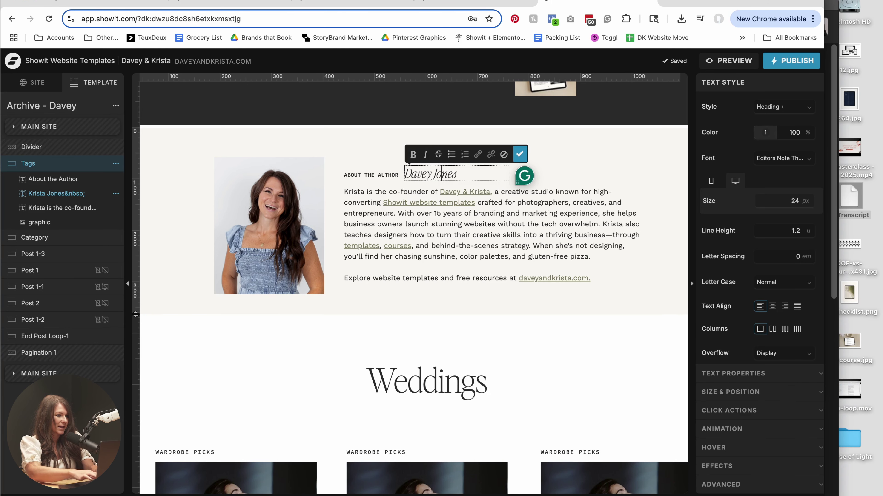
Step: Inspect the "Recent Posts" heading and the author byline beneath it in the first author's archive template
left_click(504, 324)
scroll(434, 201, "down", 5)
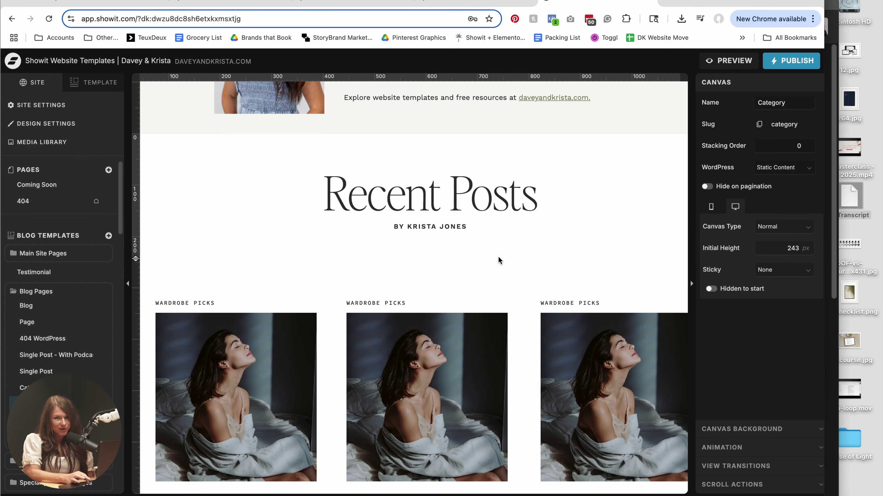
left_click(489, 229)
left_click(473, 189)
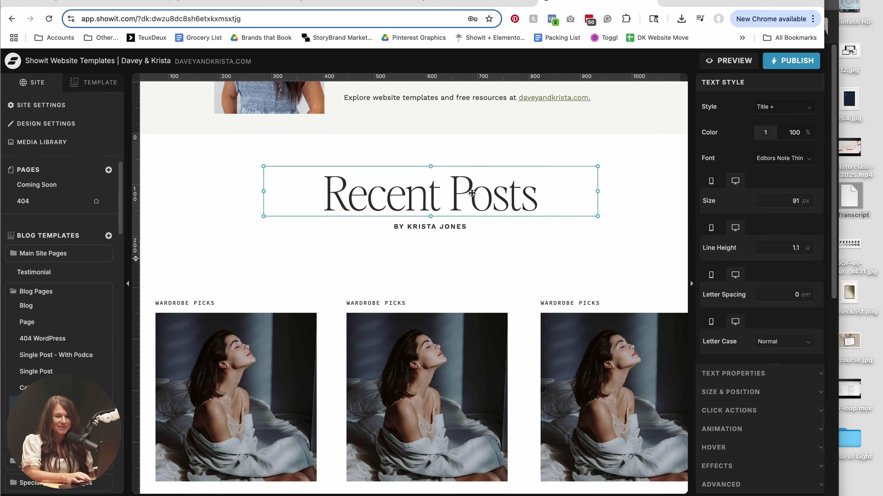
left_click(464, 227)
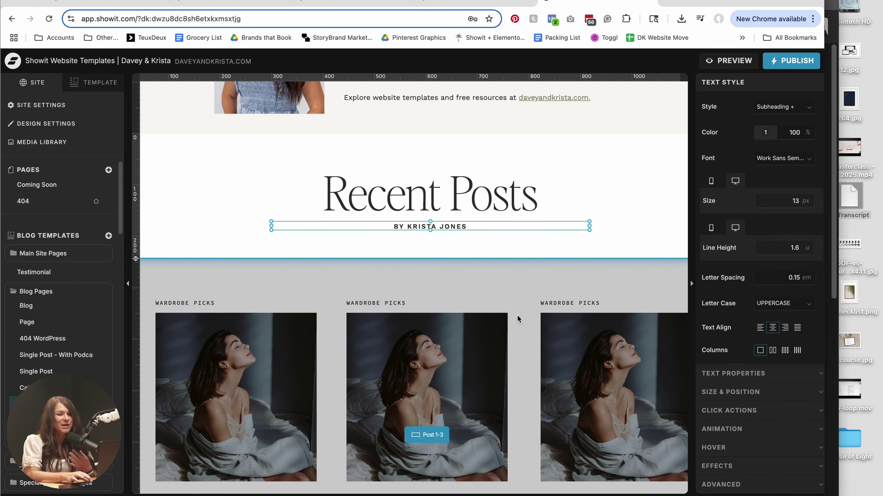
left_click(518, 320)
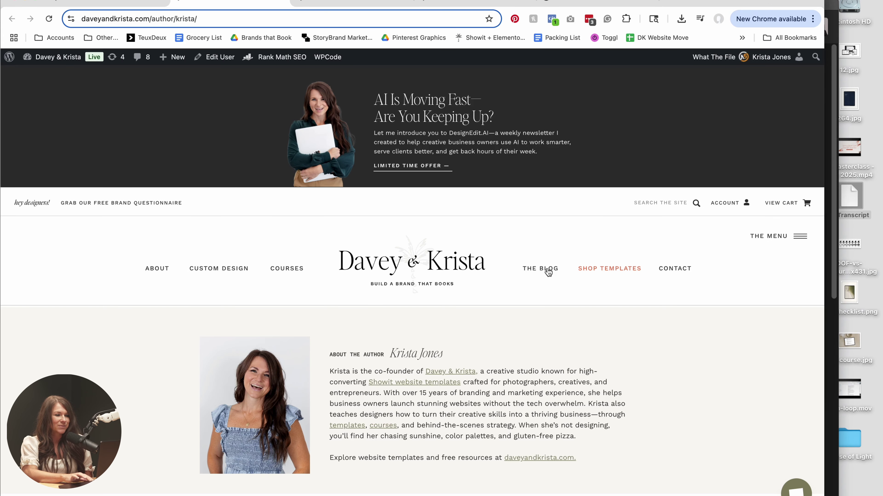
Step: Review the first author's live archive page, from the author bio through the recent posts to the pagination
scroll(548, 272, "down", 4)
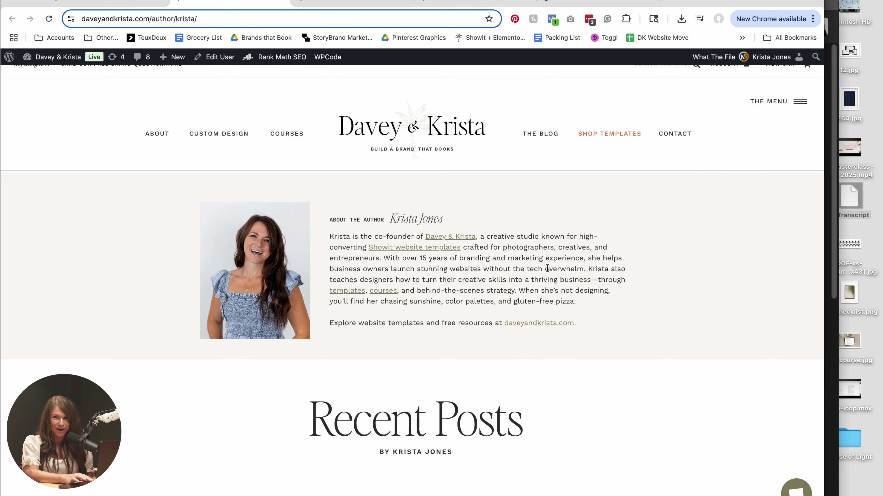
scroll(547, 268, "down", 2)
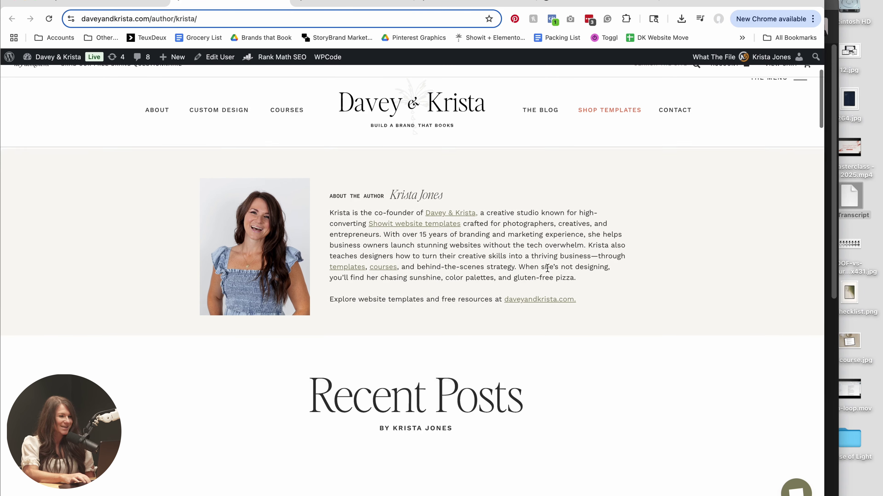
scroll(547, 267, "down", 3)
scroll(547, 272, "down", 4)
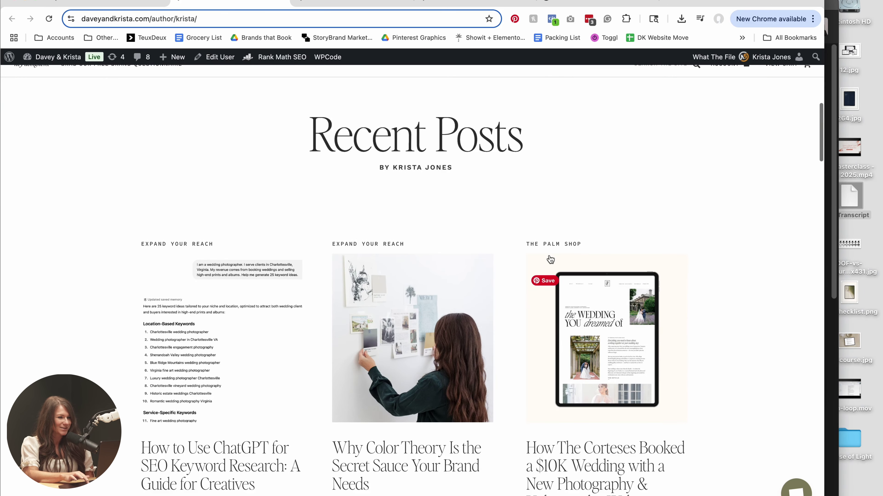
scroll(418, 346, "down", 9)
scroll(418, 350, "down", 15)
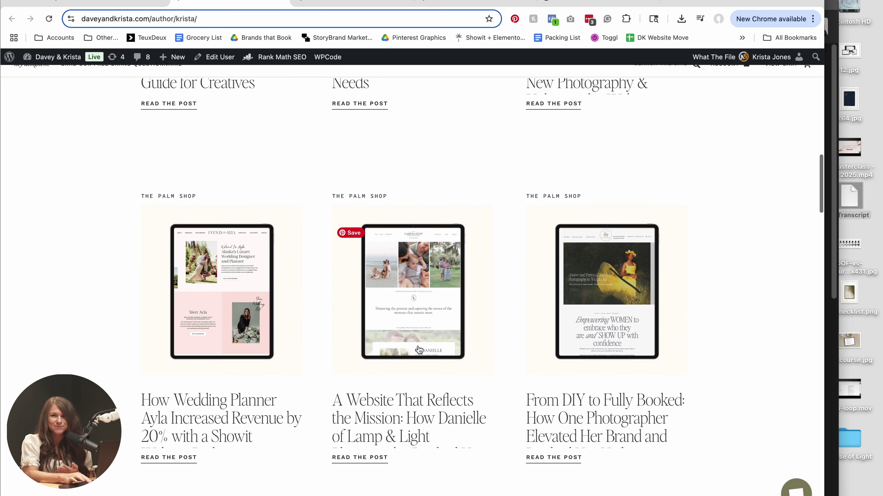
scroll(419, 350, "down", 10)
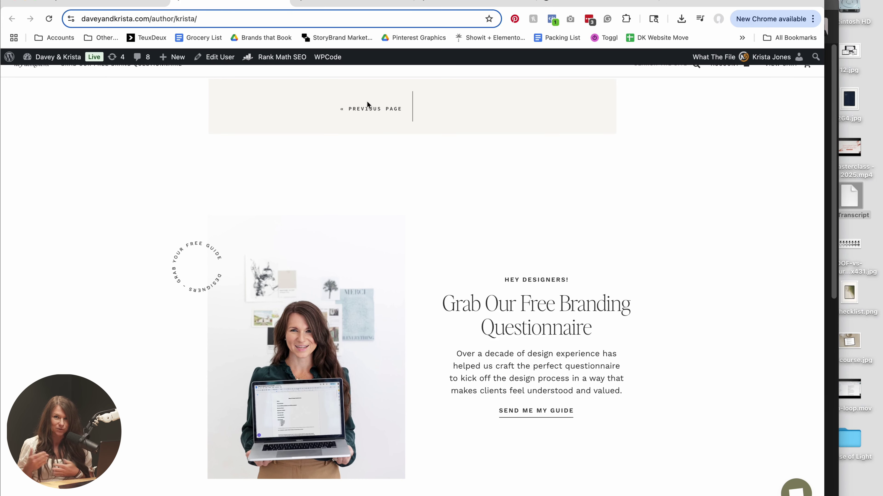
scroll(367, 101, "up", 20)
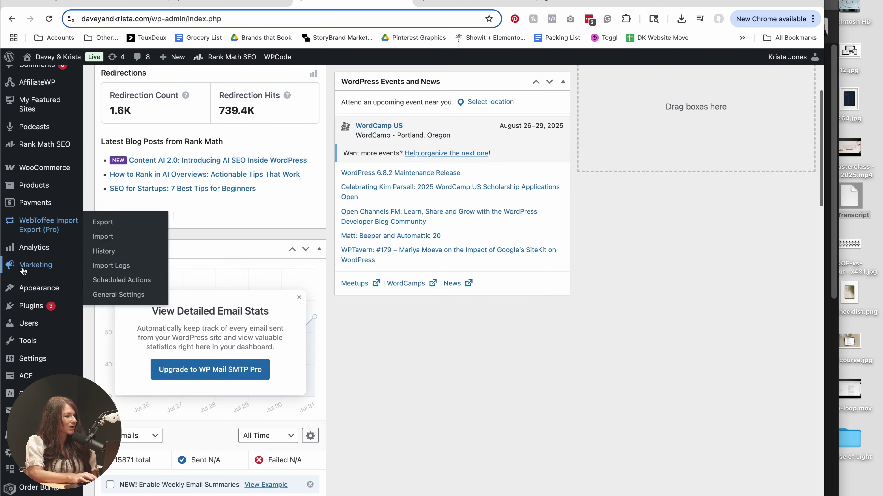
Step: Search the WordPress plugin directory for "simple author box" and look over the matching plugins
mouse_move(42, 306)
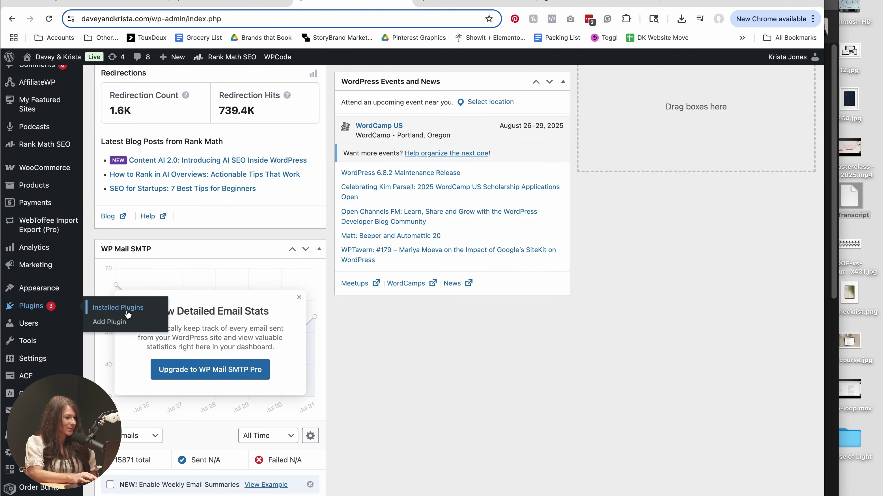
left_click(128, 326)
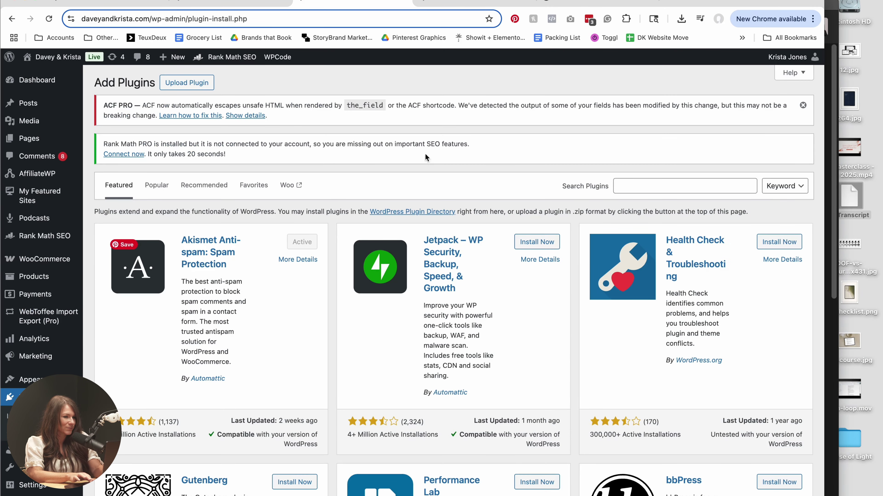
left_click(651, 190)
type("simple auho")
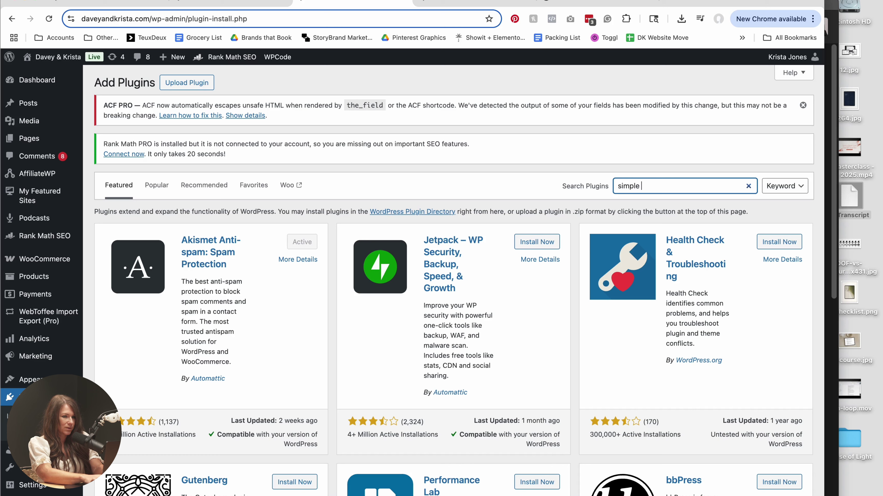
key("BackSpace")
type("thor box")
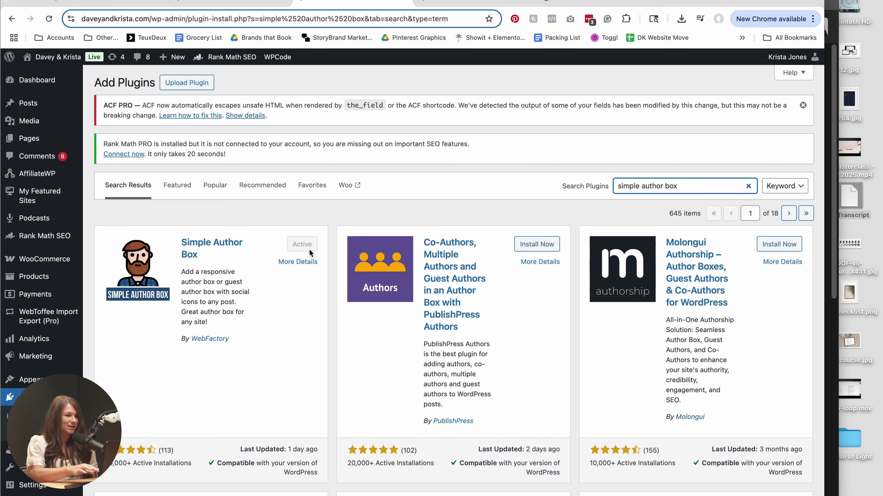
scroll(66, 358, "down", 3)
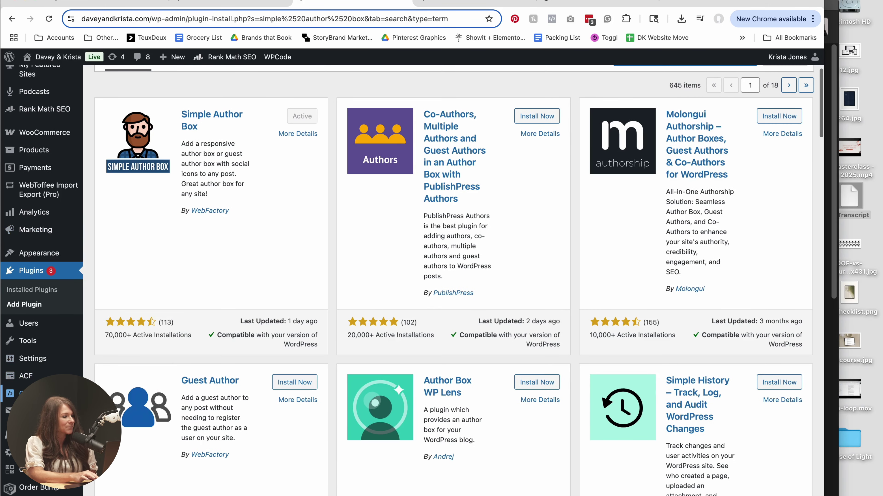
Step: Open the installed Simple Author Box plugin's configuration and review its Visibility settings, including manual insertion and post types
mouse_move(53, 358)
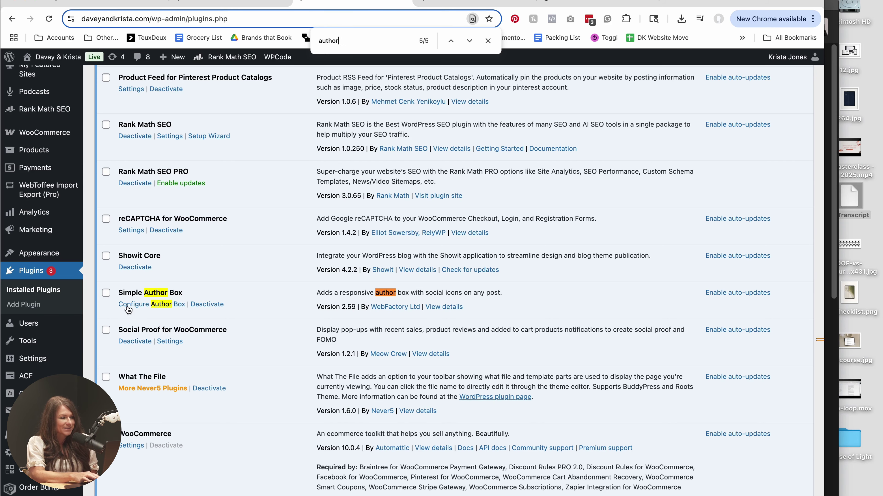
left_click(128, 309)
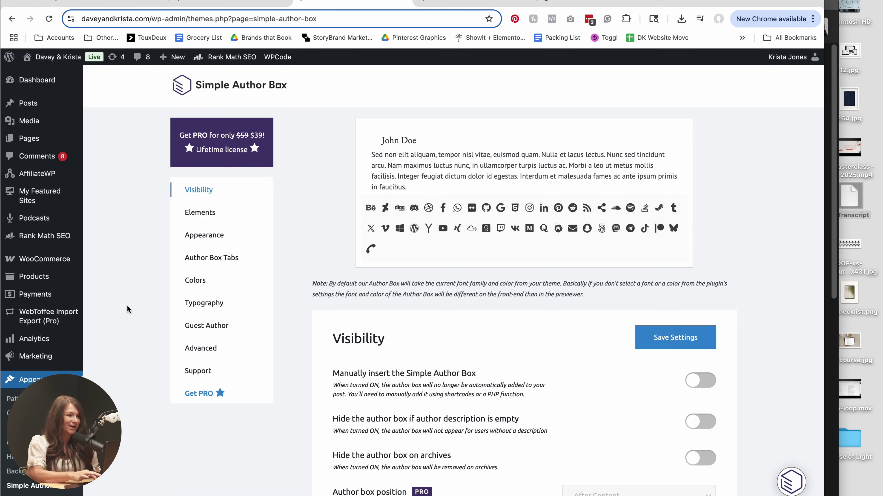
scroll(358, 251, "down", 6)
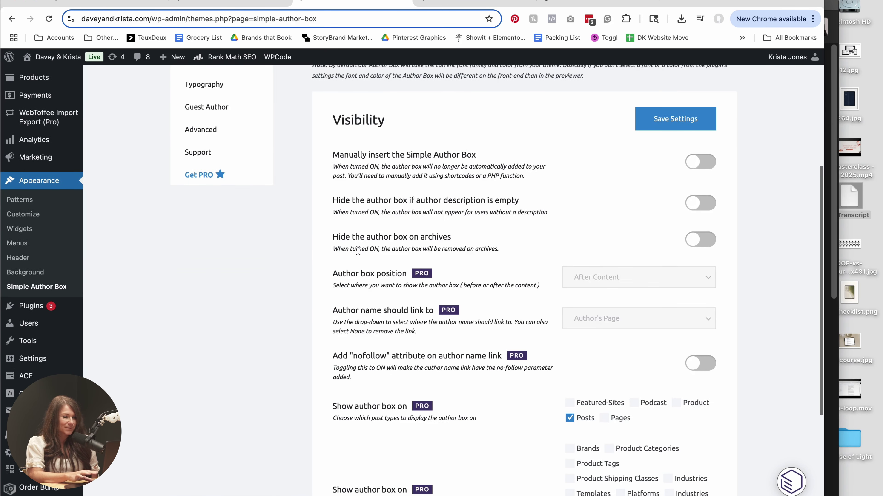
scroll(358, 250, "down", 1)
scroll(357, 251, "up", 2)
scroll(357, 250, "down", 2)
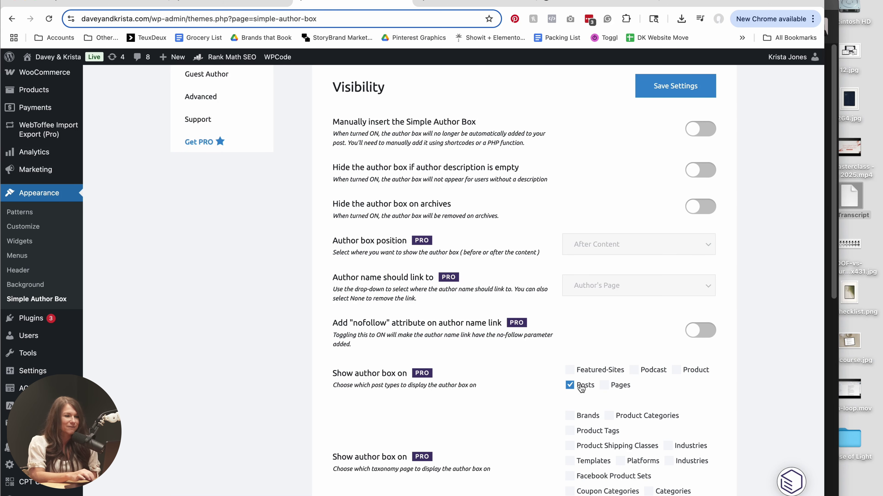
scroll(581, 389, "up", 3)
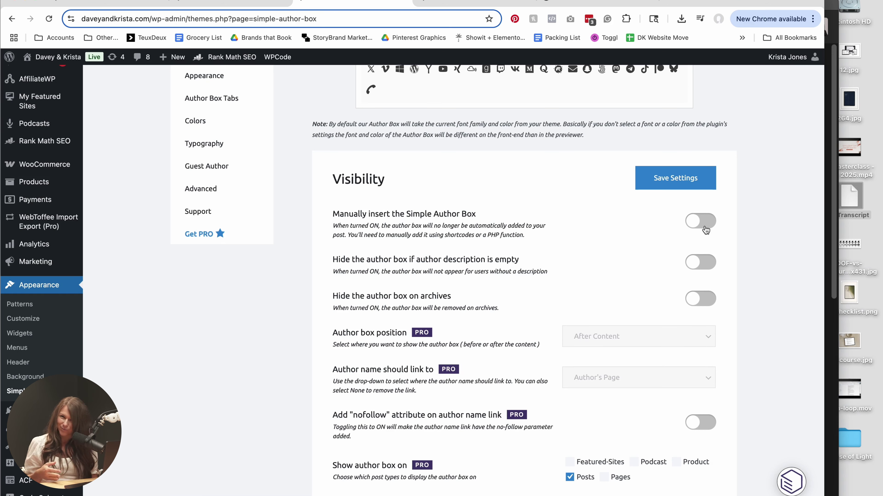
scroll(705, 230, "up", 3)
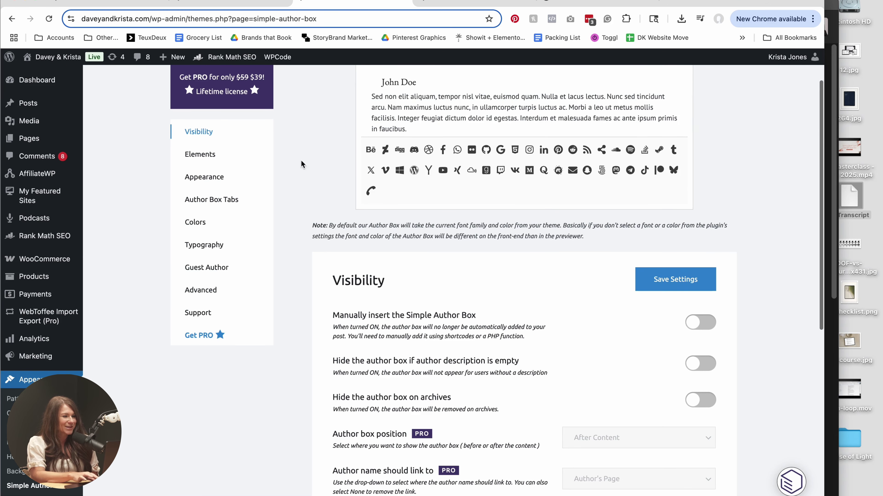
Step: Examine the author box's Elements and Appearance settings, including the available author avatar image styles
left_click(247, 159)
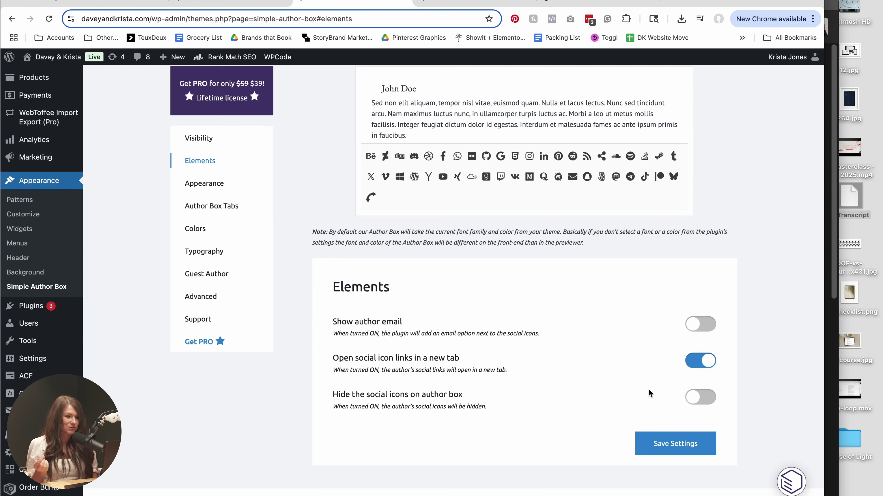
left_click(219, 185)
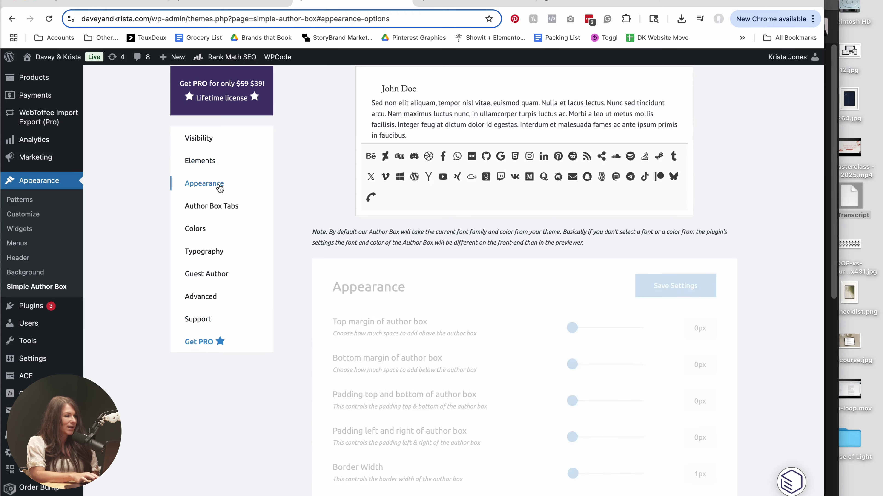
scroll(392, 268, "down", 5)
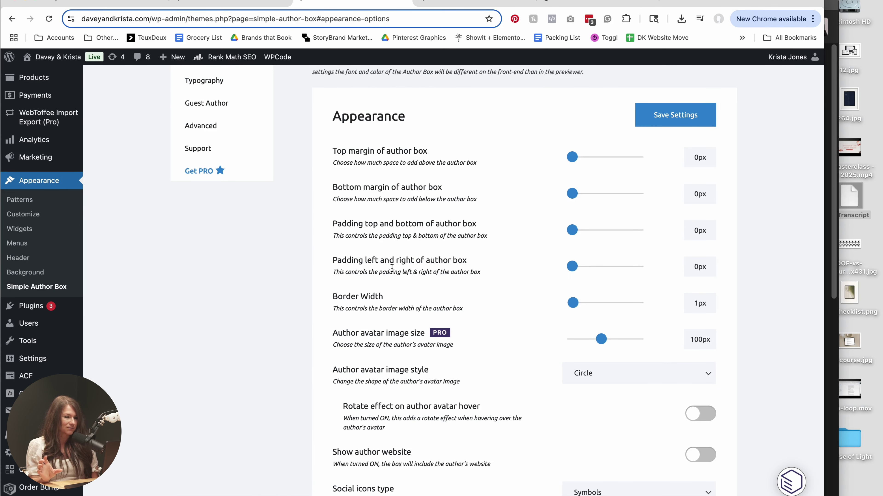
scroll(392, 268, "down", 3)
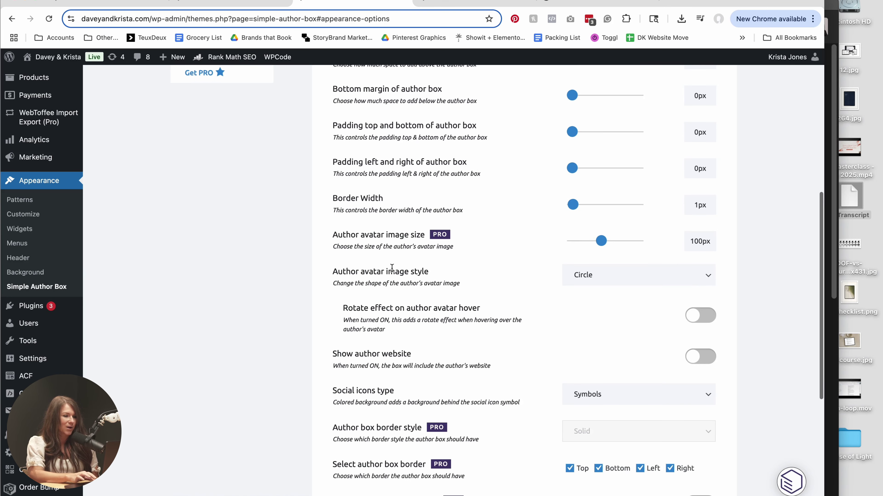
left_click(608, 268)
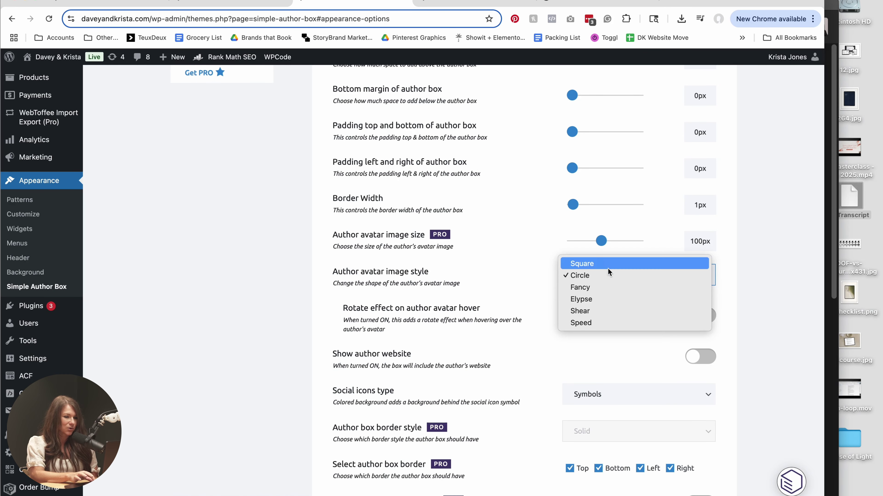
left_click(491, 279)
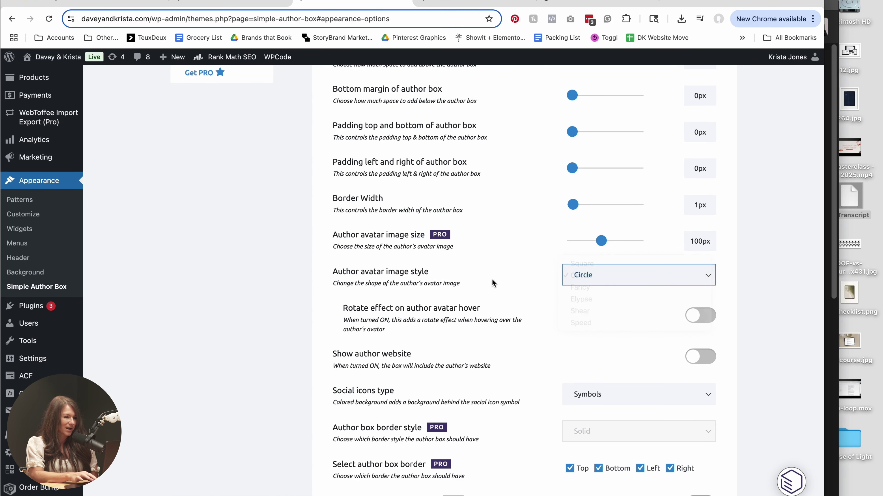
scroll(492, 279, "down", 3)
scroll(491, 278, "up", 12)
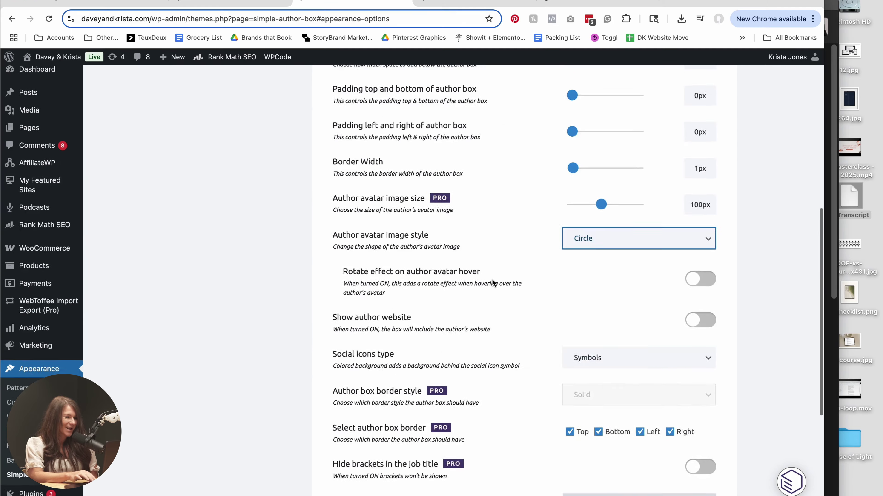
scroll(491, 279, "down", 1)
scroll(491, 279, "down", 15)
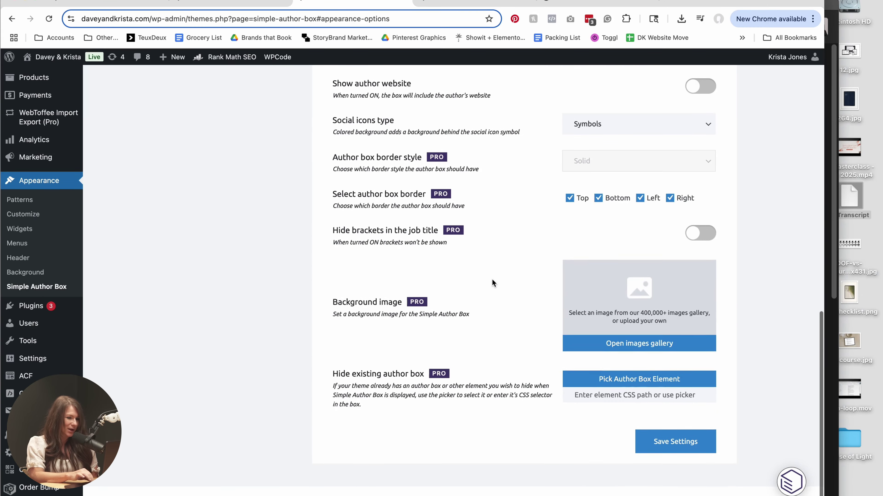
scroll(491, 279, "up", 2)
scroll(491, 282, "up", 12)
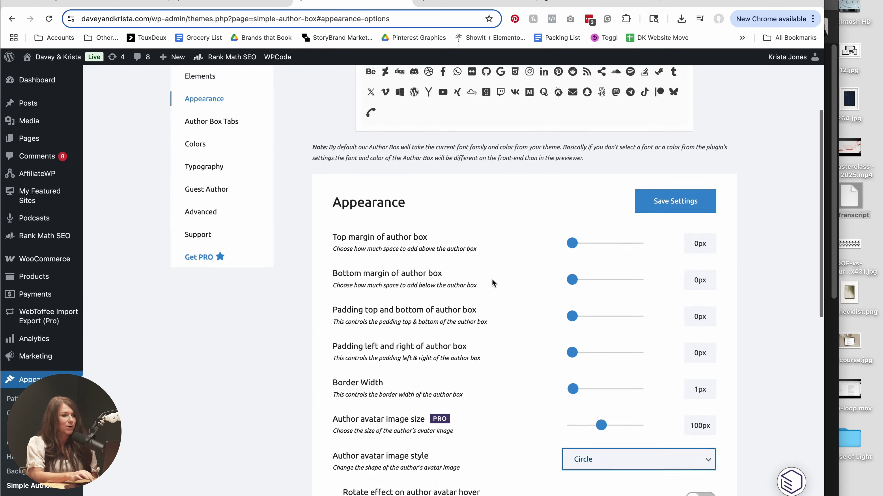
Step: Examine the author box's Colors and Typography settings, including the font choices for the author name
left_click(215, 226)
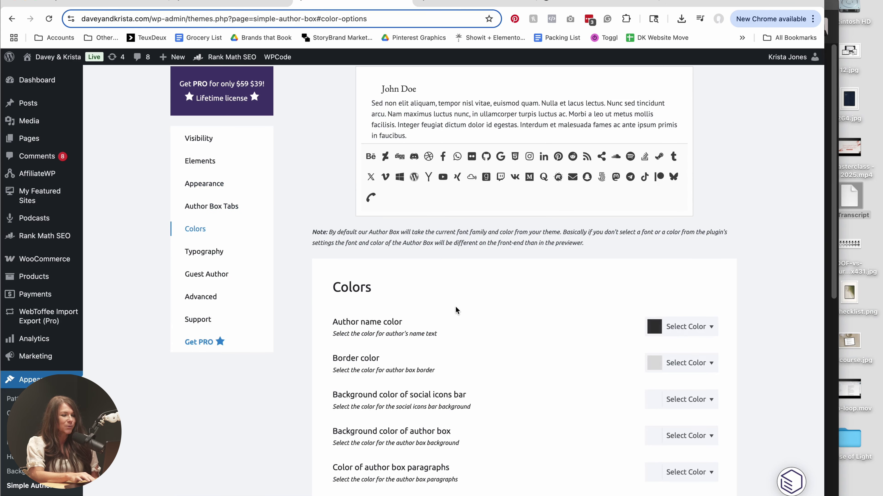
scroll(456, 306, "down", 5)
scroll(455, 306, "up", 3)
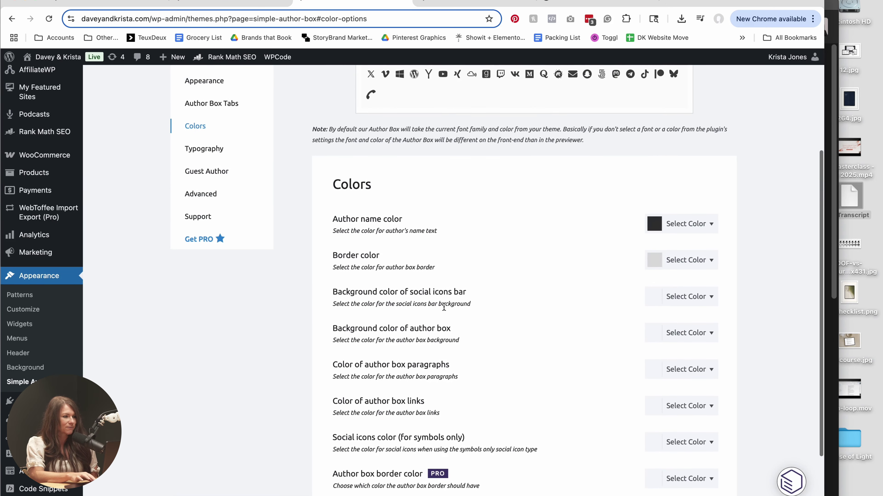
left_click(239, 153)
scroll(370, 261, "down", 4)
scroll(370, 261, "up", 3)
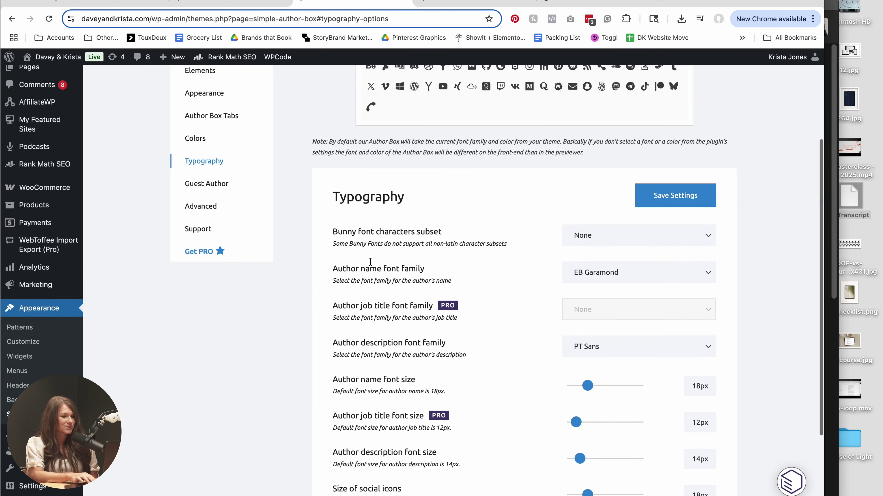
left_click(621, 278)
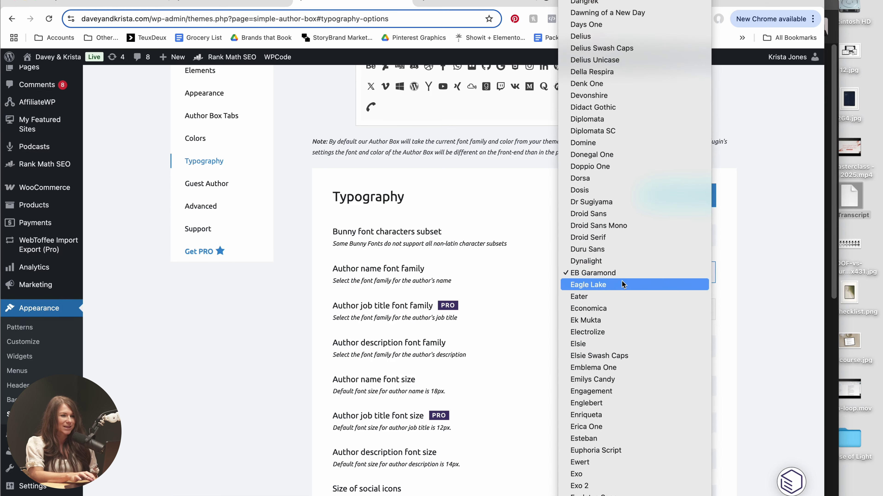
left_click(624, 275)
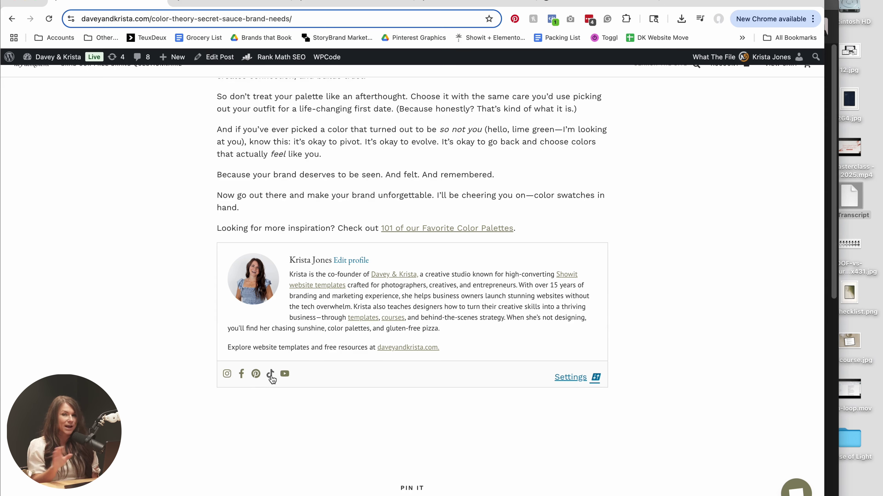
Step: Open the author's WordPress profile from the author box and review the contact info, biographical info and Simple Author Box profile image
left_click(358, 264)
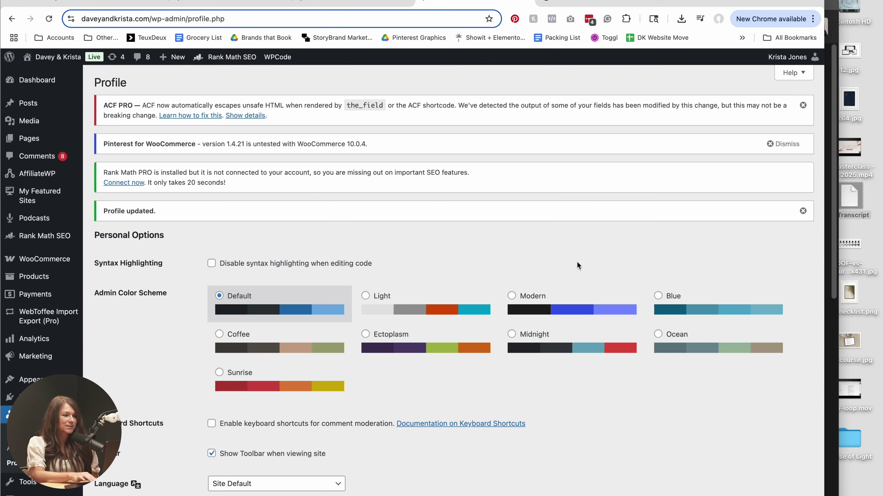
scroll(577, 265, "down", 4)
scroll(576, 265, "down", 15)
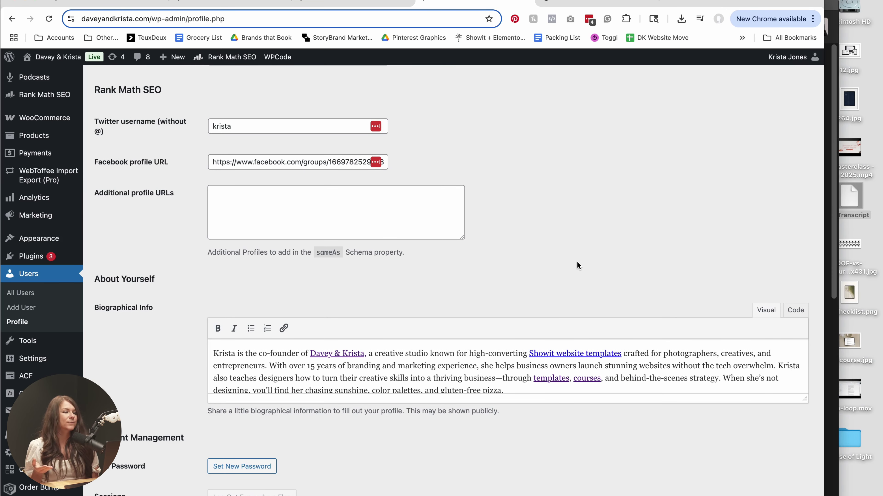
scroll(309, 139, "up", 7)
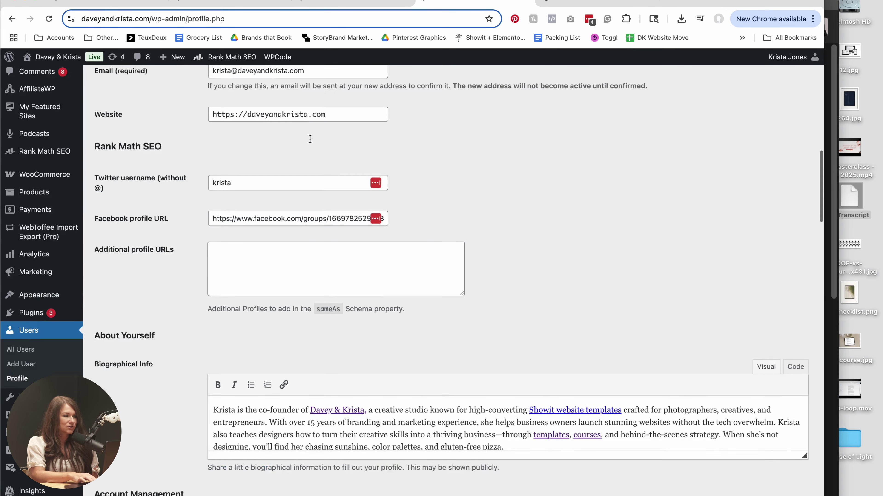
scroll(346, 274, "down", 8)
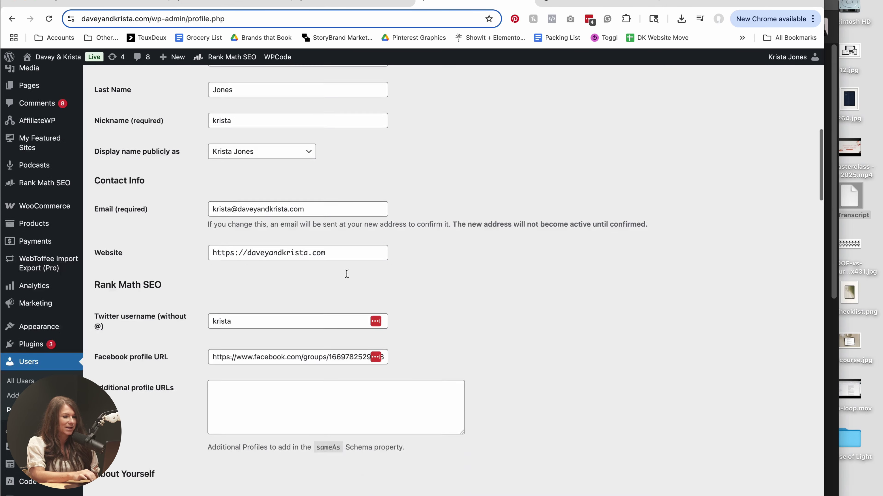
scroll(323, 260, "down", 2)
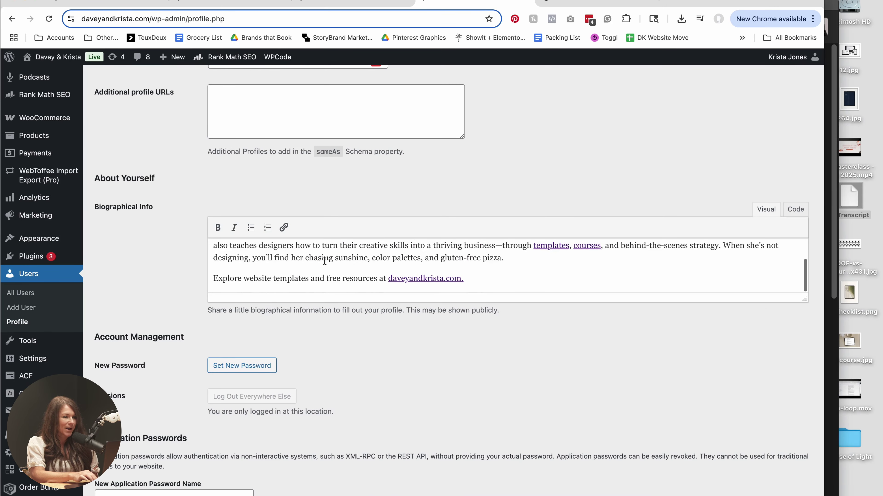
scroll(355, 374, "down", 9)
scroll(355, 374, "down", 15)
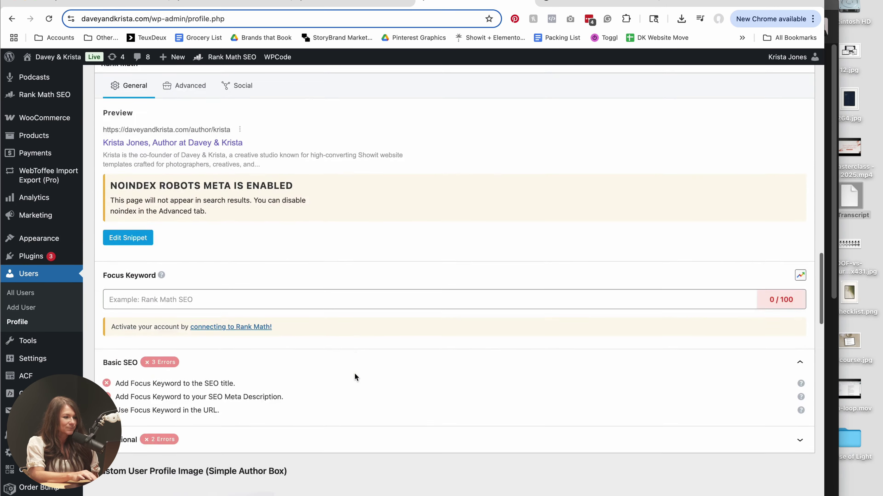
scroll(355, 374, "up", 1)
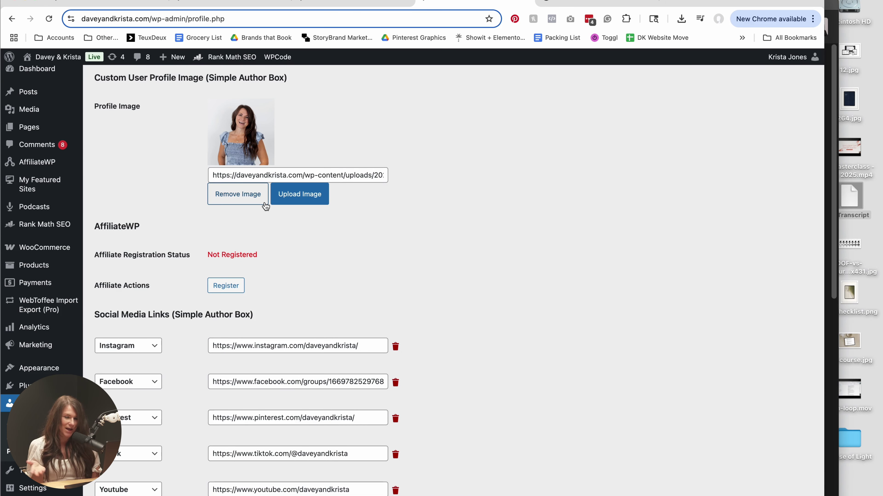
Step: Add a new social platform row set to Dribbble in the Simple Author Box social media links and select the existing Instagram URL
scroll(266, 206, "down", 6)
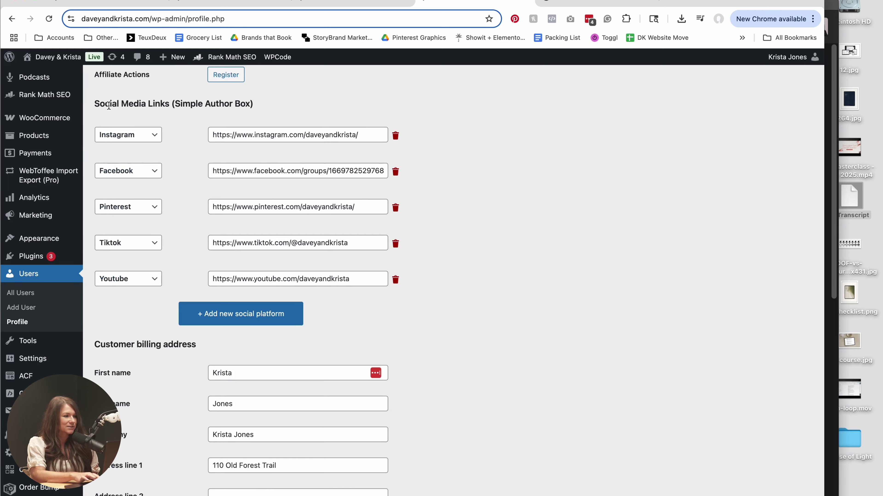
left_click_drag(100, 105, 258, 111)
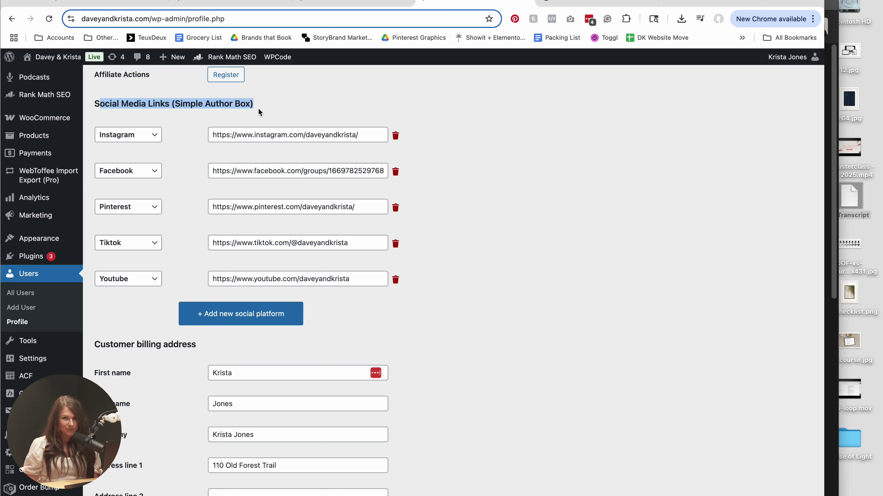
left_click(218, 104)
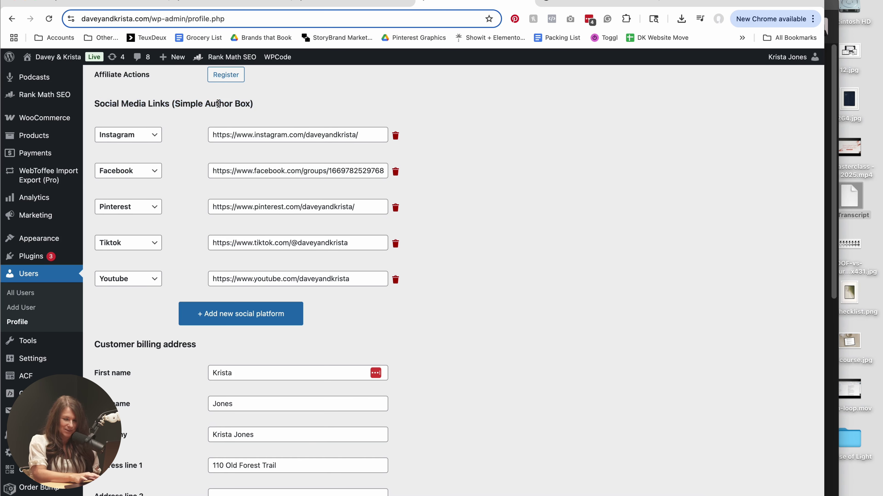
left_click(237, 321)
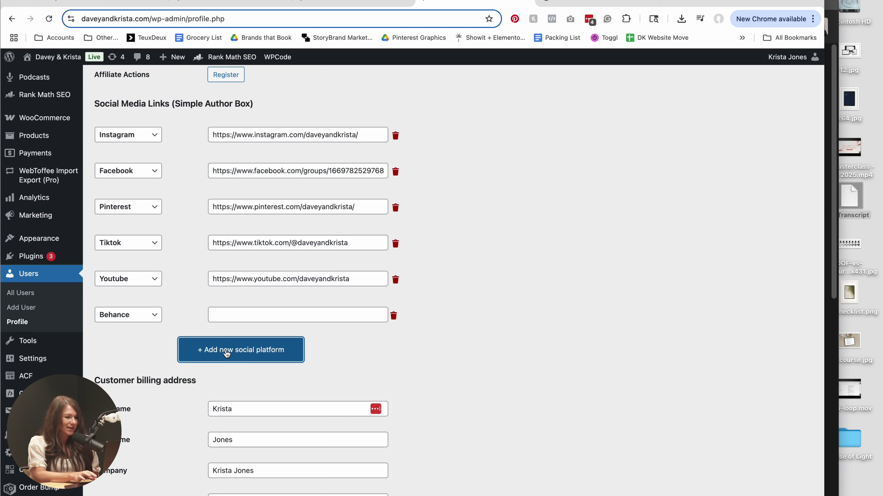
left_click(139, 319)
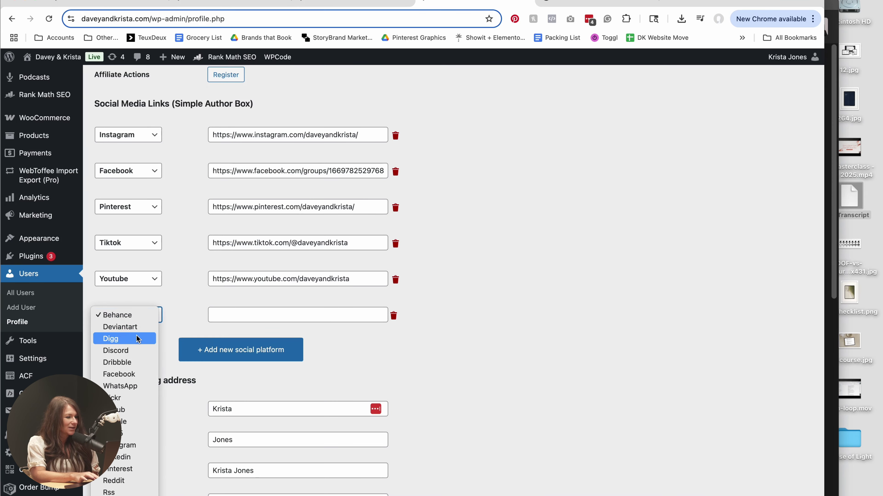
key("Escape")
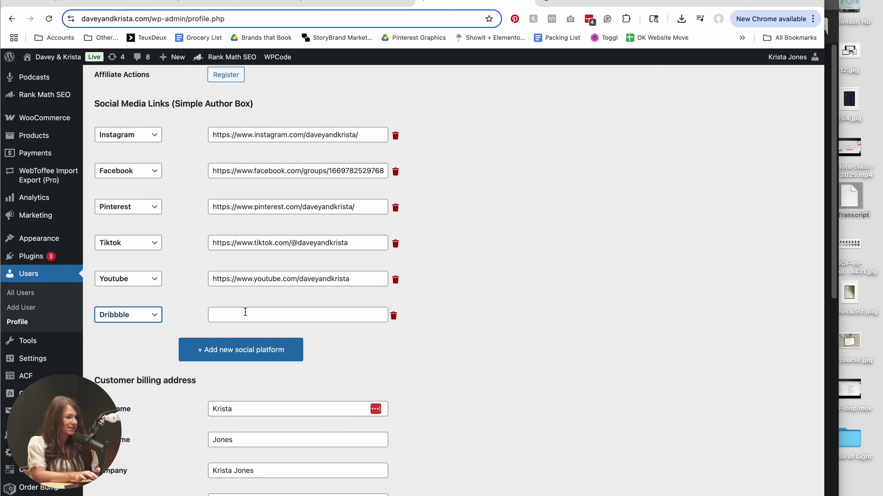
left_click(245, 312)
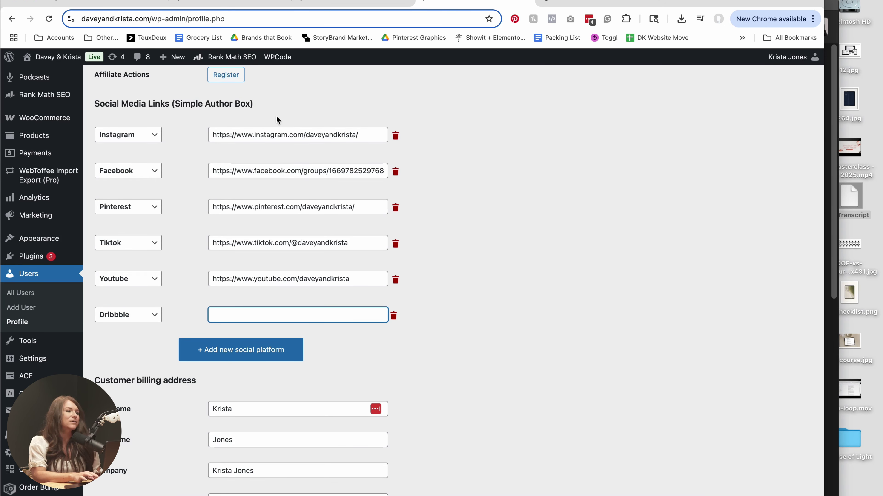
left_click_drag(217, 135, 372, 150)
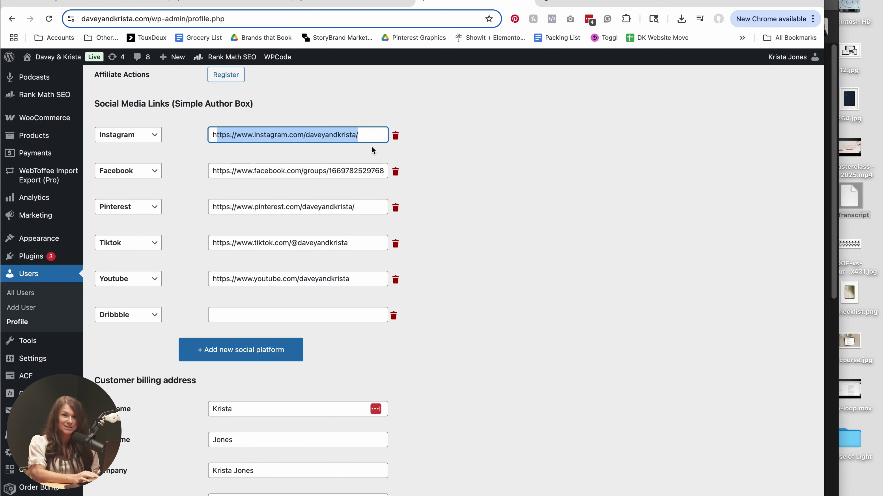
Step: Return to the color theory blog post, open the author's archive page from the name in the author box, and look over its posts
key("ctrl+shift+Tab")
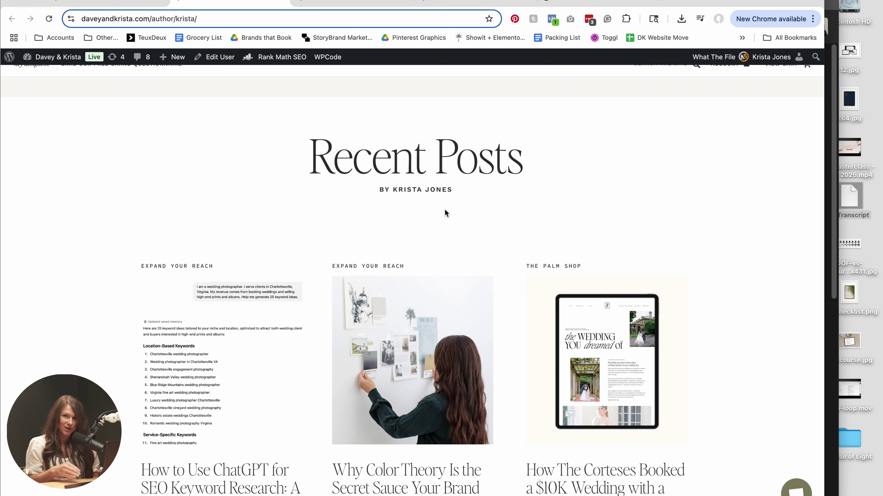
scroll(444, 209, "up", 5)
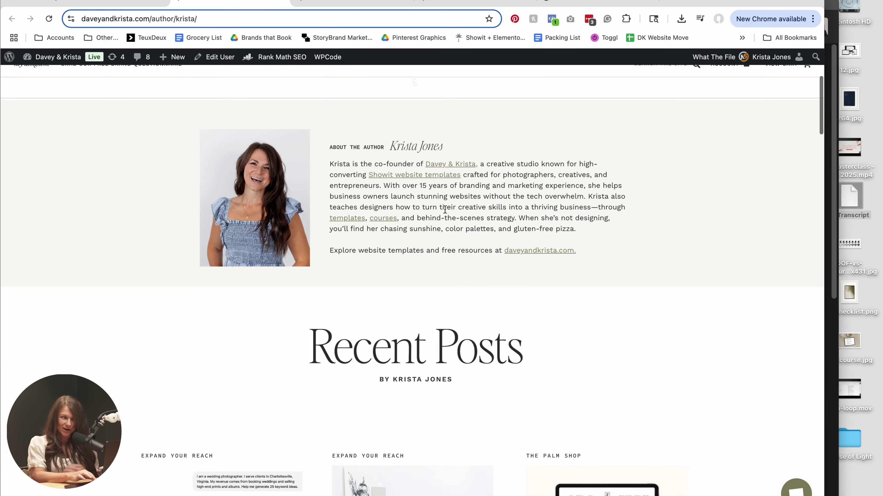
key("ctrl+shift+Tab")
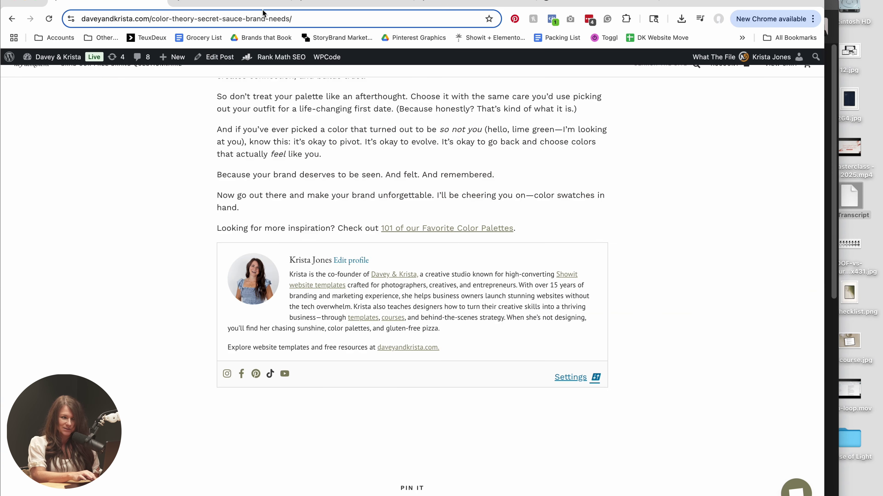
left_click(310, 261)
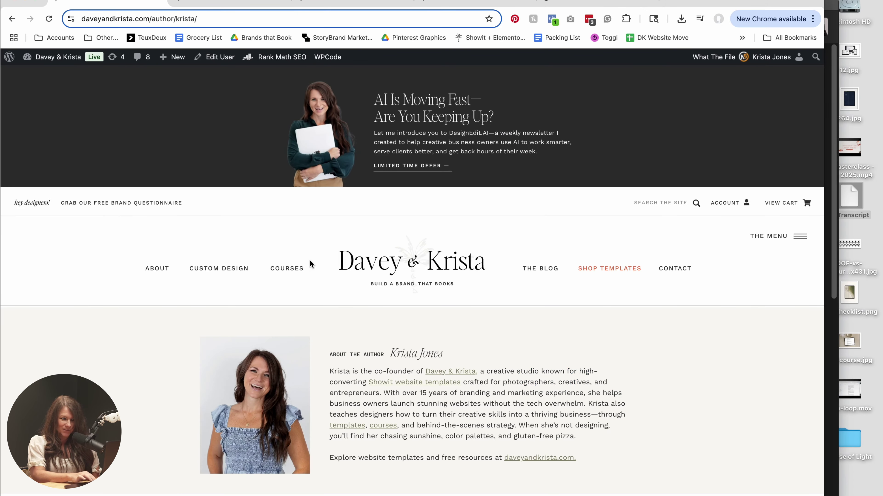
scroll(310, 263, "down", 15)
scroll(310, 261, "down", 15)
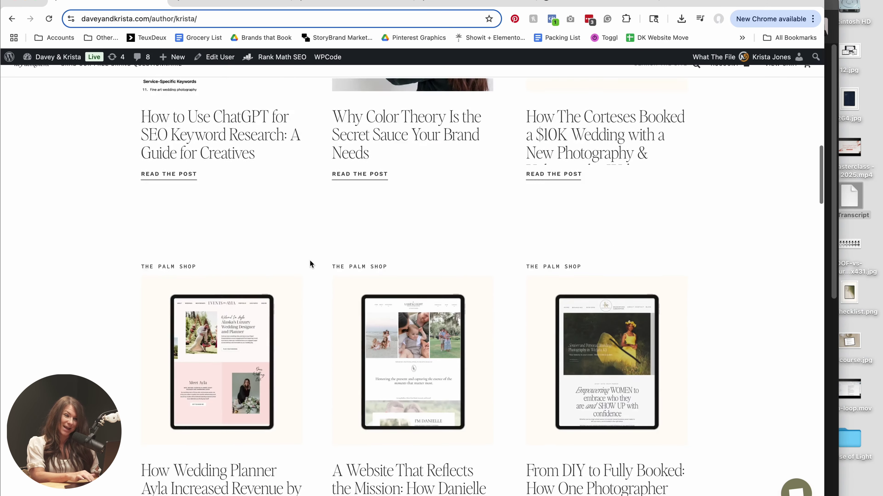